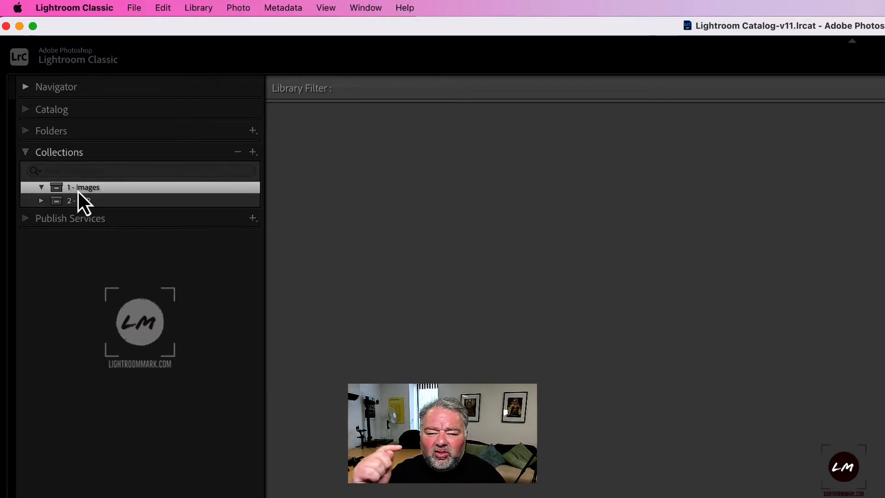
Step: Create a collection set named "1 - Birds" inside the "1 - Images" collection set
{"action": "left_click", "coordinate": [252, 151]}
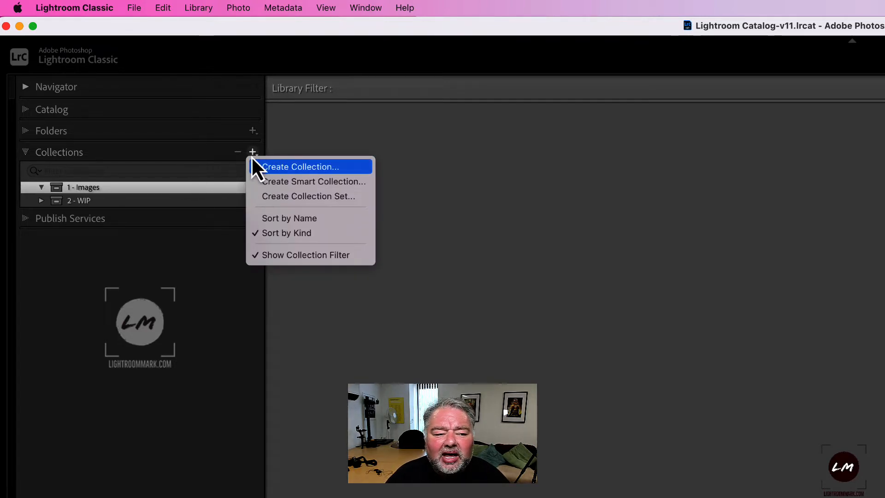
{"action": "left_click", "coordinate": [308, 196]}
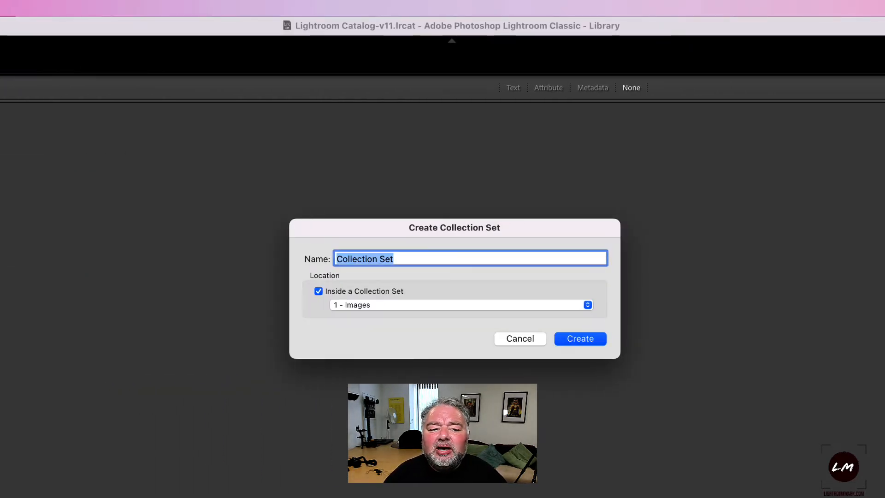
{"action": "type", "text": "Birds"}
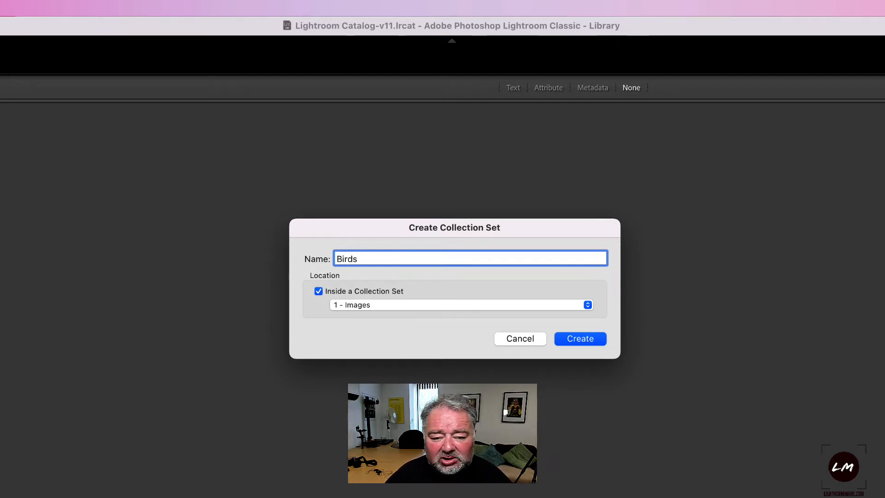
{"action": "left_click", "coordinate": [344, 258]}
{"action": "key", "text": "Left"}
{"action": "key", "text": "Left"}
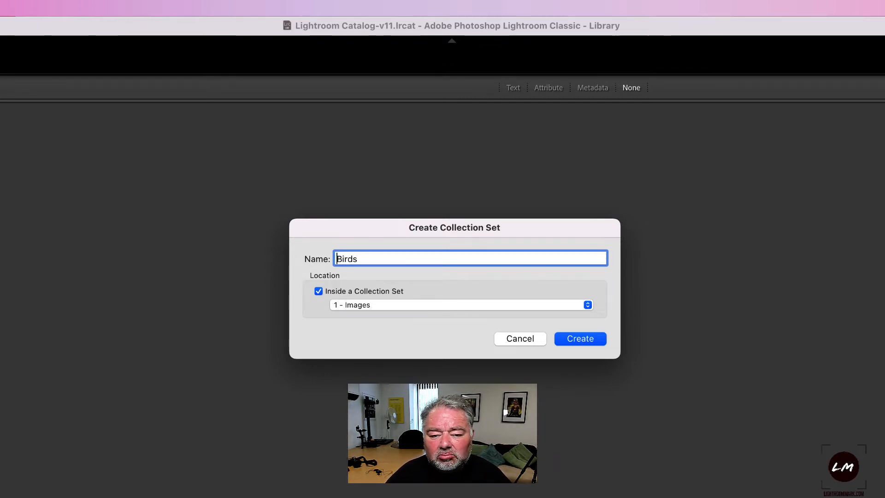
{"action": "type", "text": "1 -"}
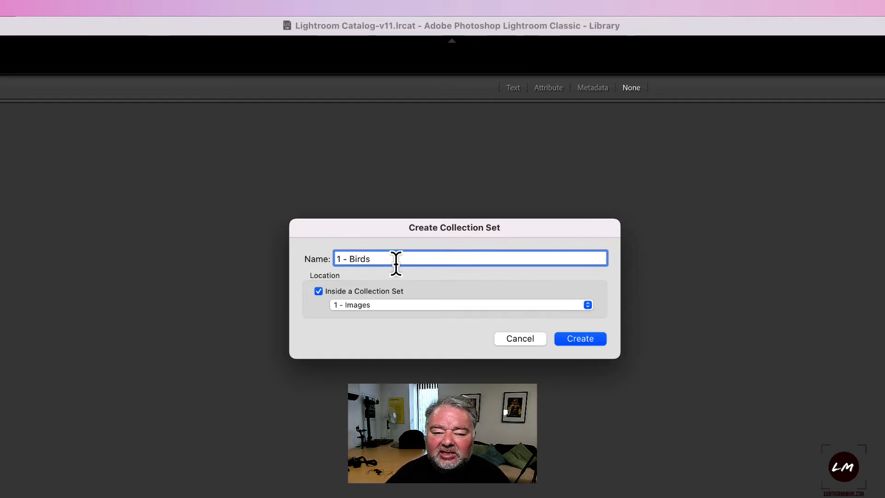
{"action": "key", "text": "Return"}
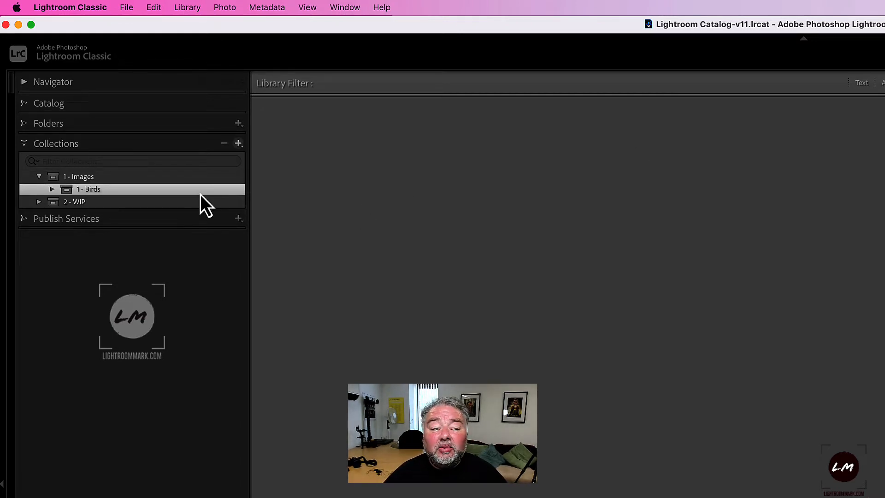
Step: Create a collection named "1 - All Imported Images" inside "1 - Birds", with syncing to Lightroom enabled
{"action": "left_click", "coordinate": [238, 144]}
{"action": "left_click", "coordinate": [249, 156]}
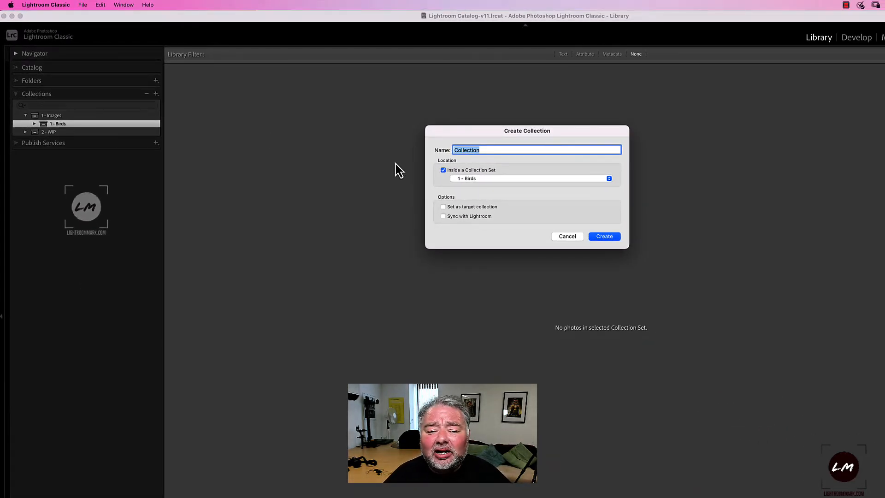
{"action": "type", "text": "1 - "}
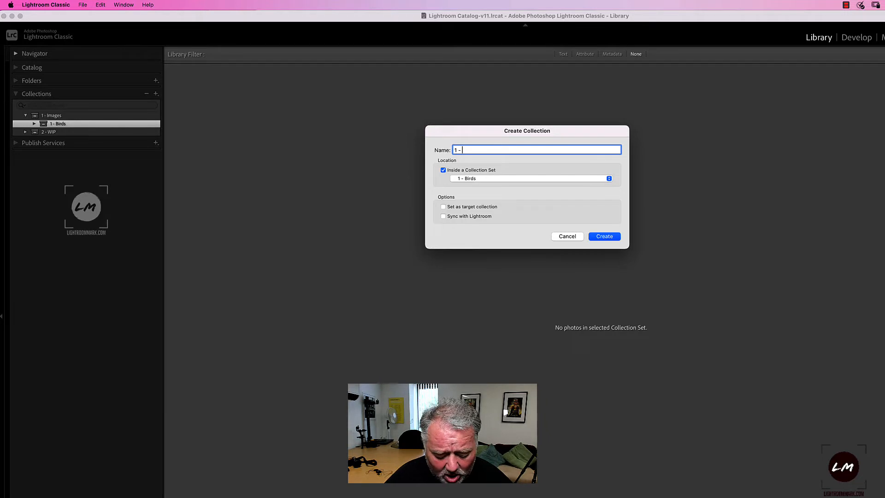
{"action": "type", "text": "All "}
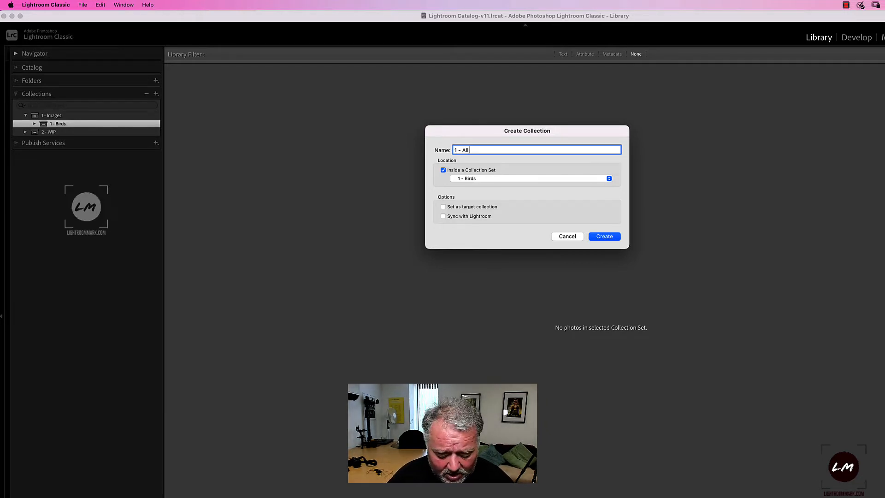
{"action": "type", "text": "Imported "}
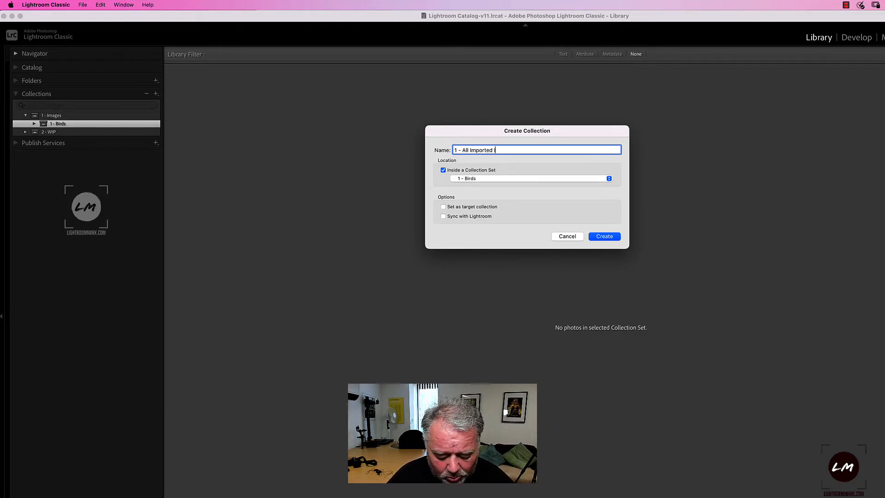
{"action": "type", "text": "Images"}
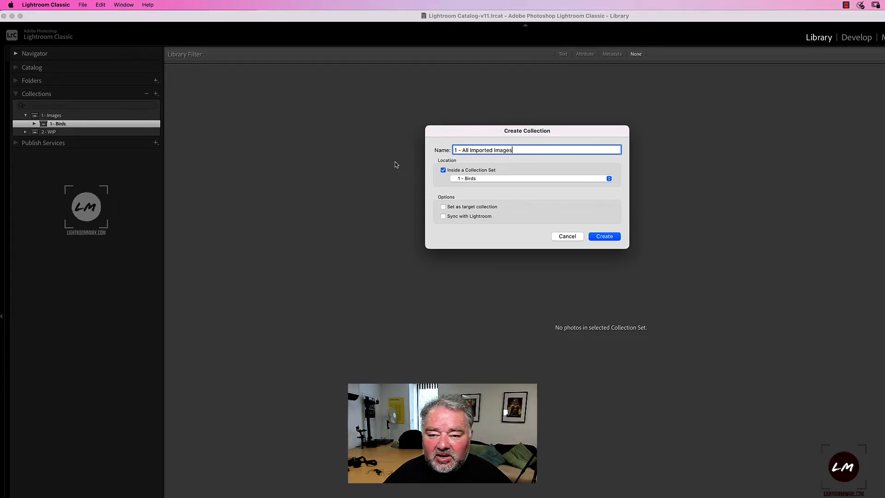
{"action": "left_click", "coordinate": [443, 216]}
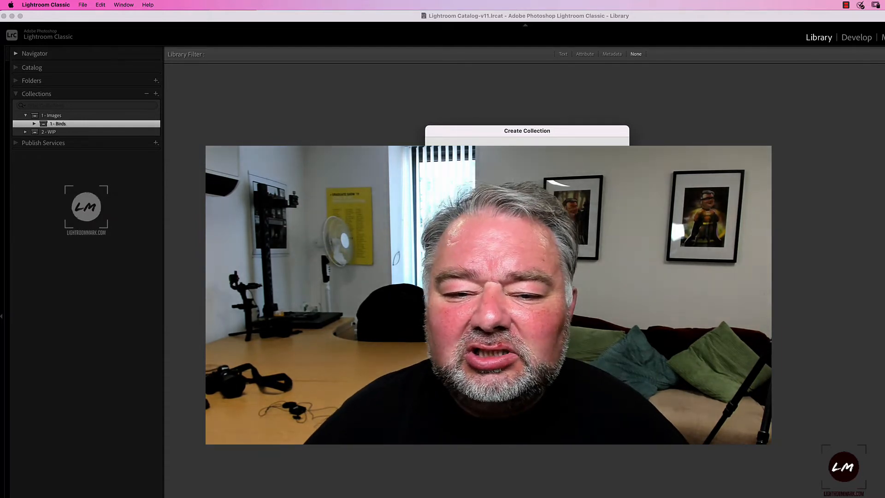
{"action": "key", "text": "Return"}
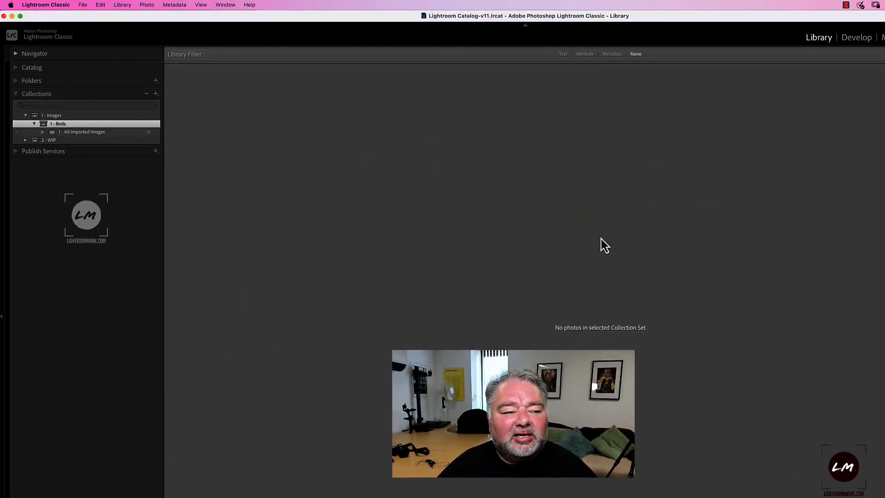
Step: Import the checked bird photos, adding them to the "1 - All Imported Images" collection inside "1 - Birds"
{"action": "left_click", "coordinate": [67, 133]}
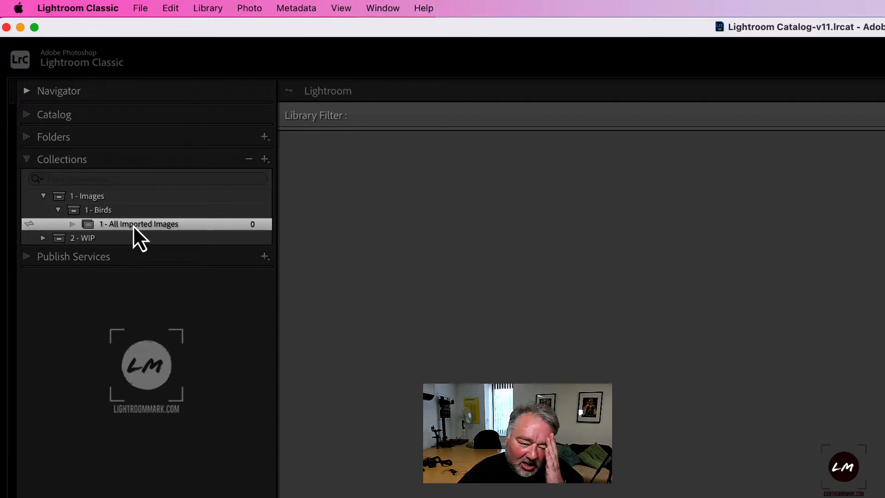
{"action": "key", "text": "super+shift+i"}
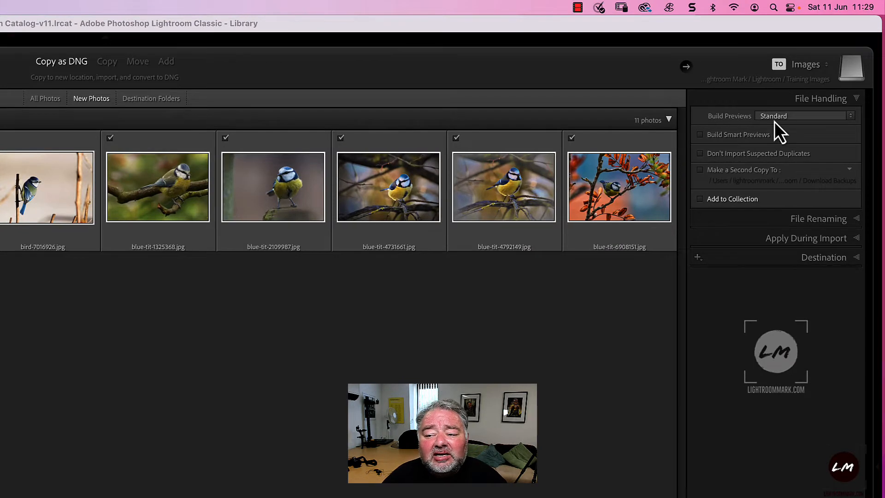
{"action": "left_click", "coordinate": [698, 200]}
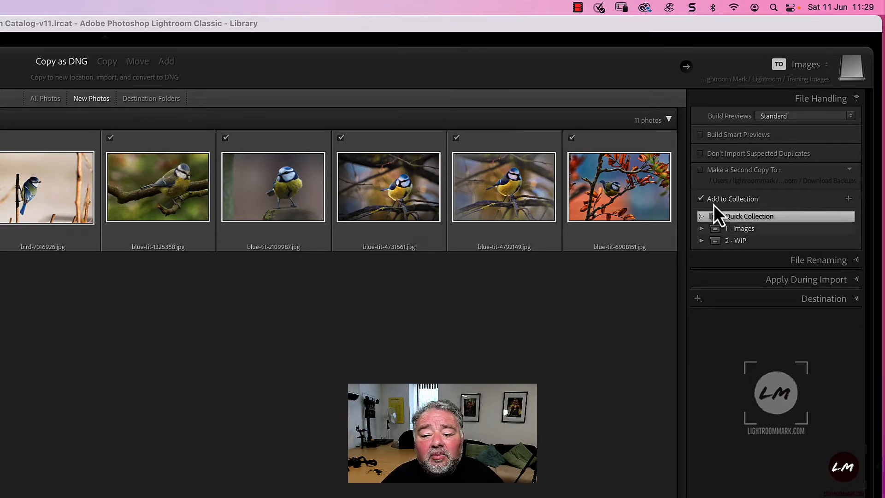
{"action": "left_click", "coordinate": [701, 228]}
{"action": "left_click", "coordinate": [709, 240]}
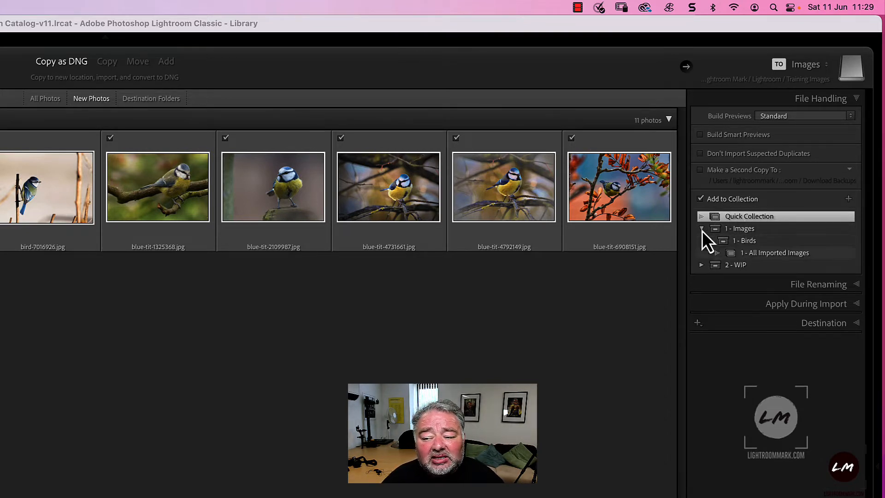
{"action": "left_click", "coordinate": [719, 251]}
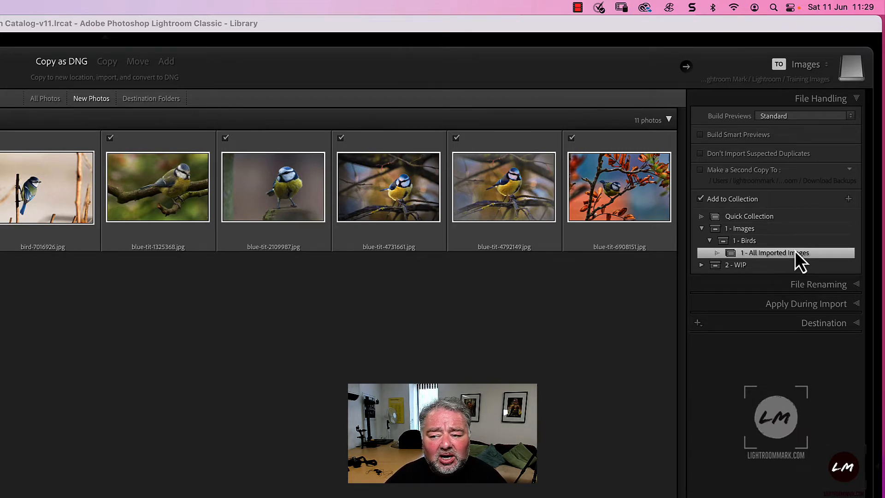
{"action": "key", "text": "Return"}
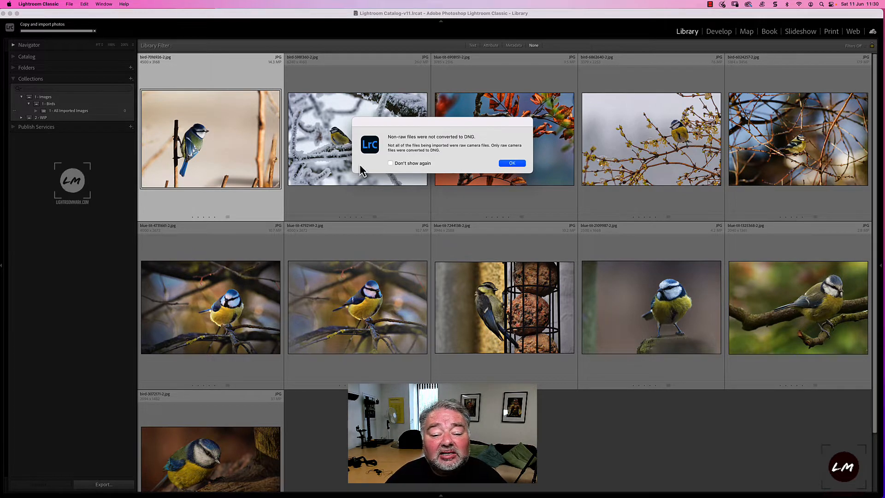
{"action": "key", "text": "Return"}
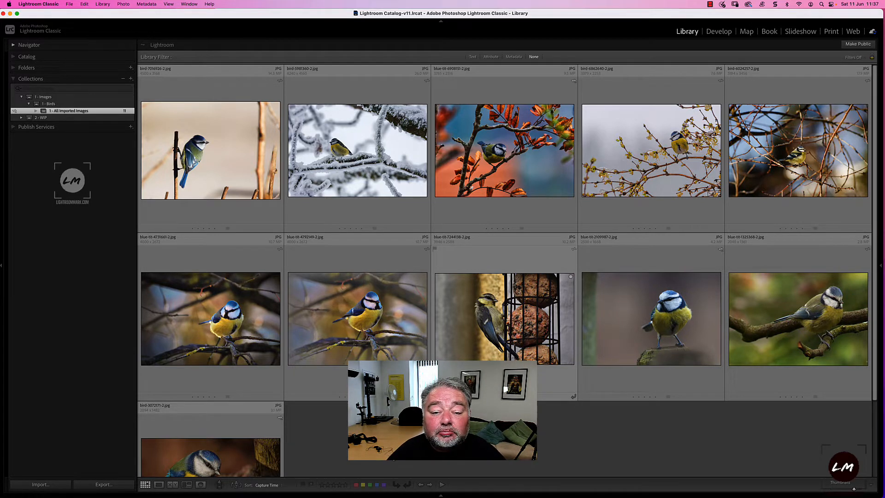
Step: Flag the blue tit photo with red leaves, blue-tit-6908151-2.jpg, as a pick and move on to the next photo
{"action": "left_click", "coordinate": [498, 170]}
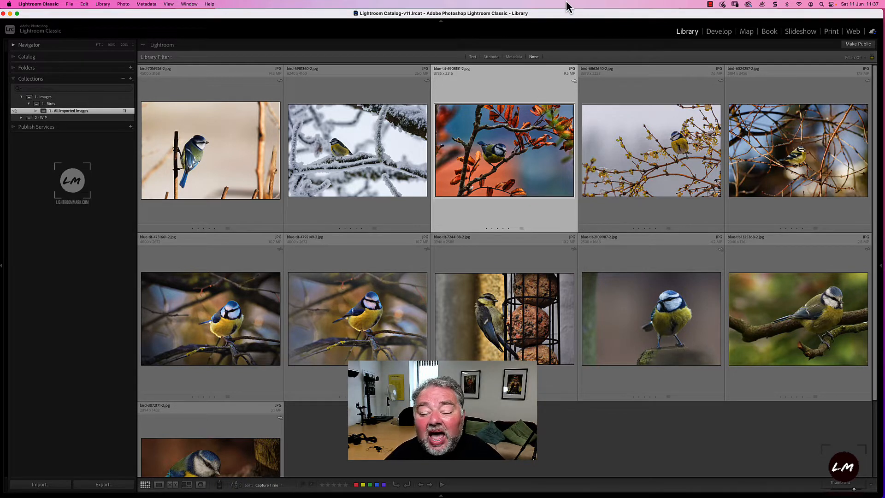
{"action": "key", "text": "p"}
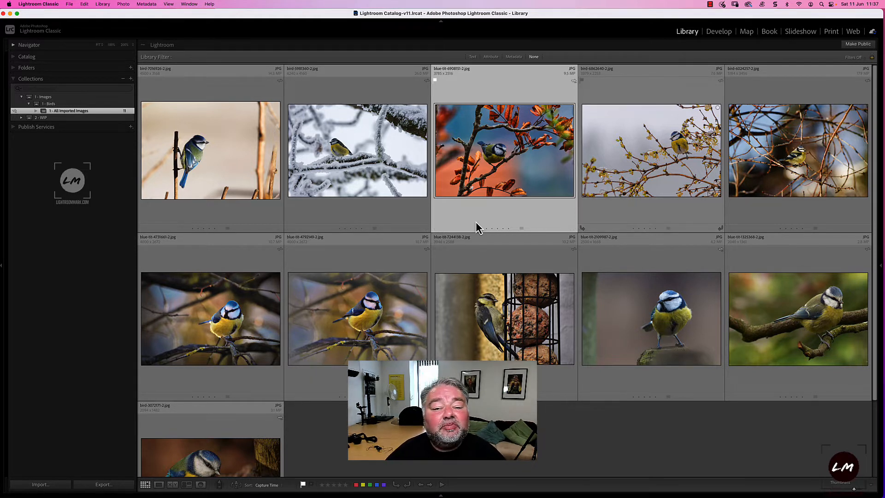
{"action": "key", "text": "Right"}
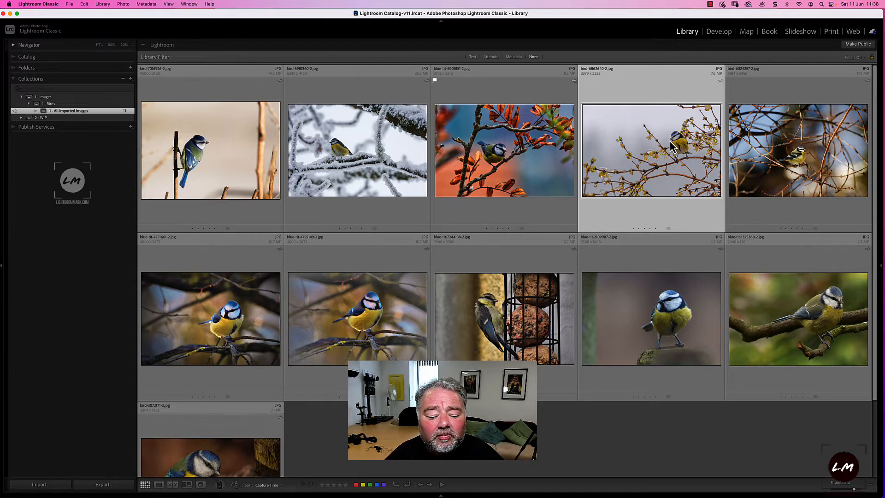
Step: Use the Painter tool set to Flag to mark bird-6862640-2.jpg as flagged
{"action": "key", "text": "super+alt+k"}
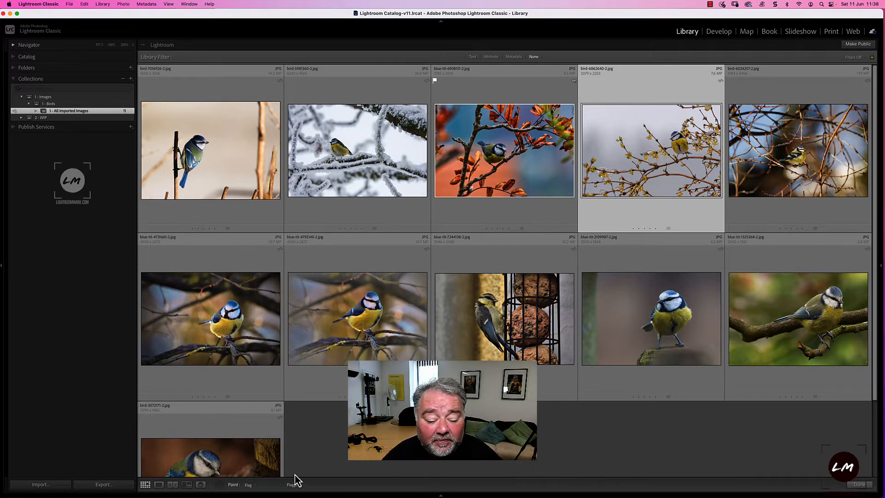
{"action": "left_click", "coordinate": [246, 486]}
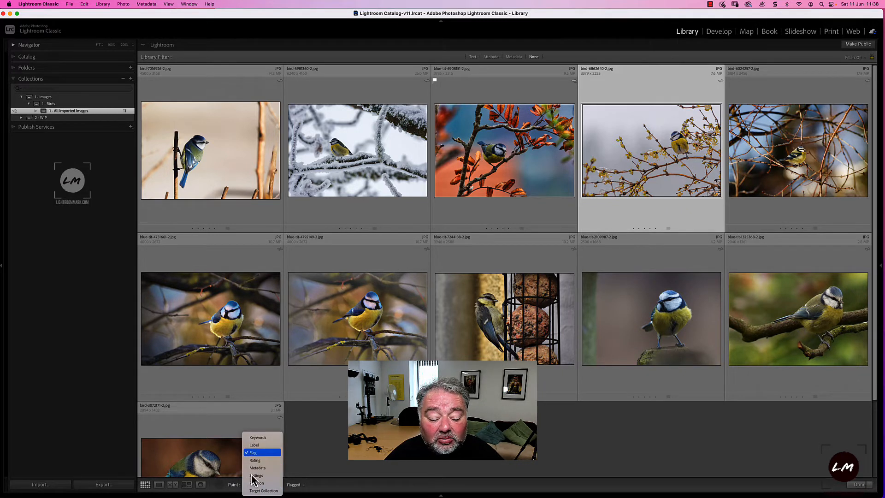
{"action": "left_click", "coordinate": [252, 484]}
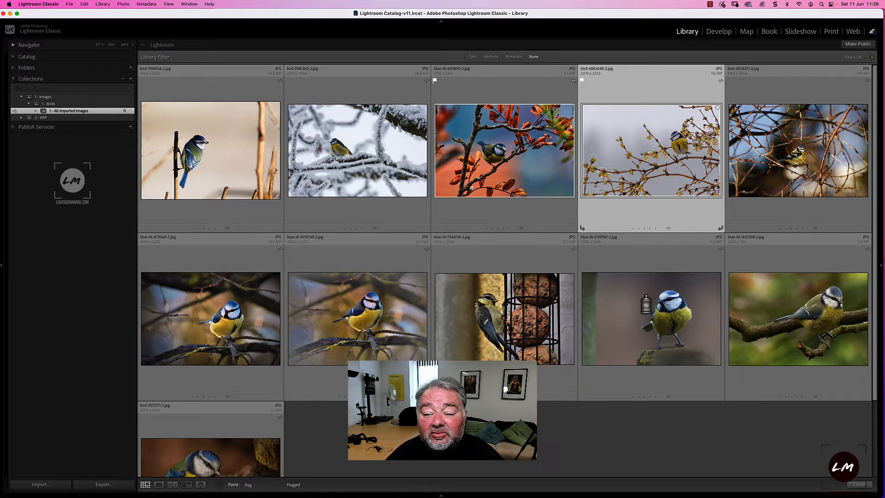
{"action": "left_click", "coordinate": [686, 166]}
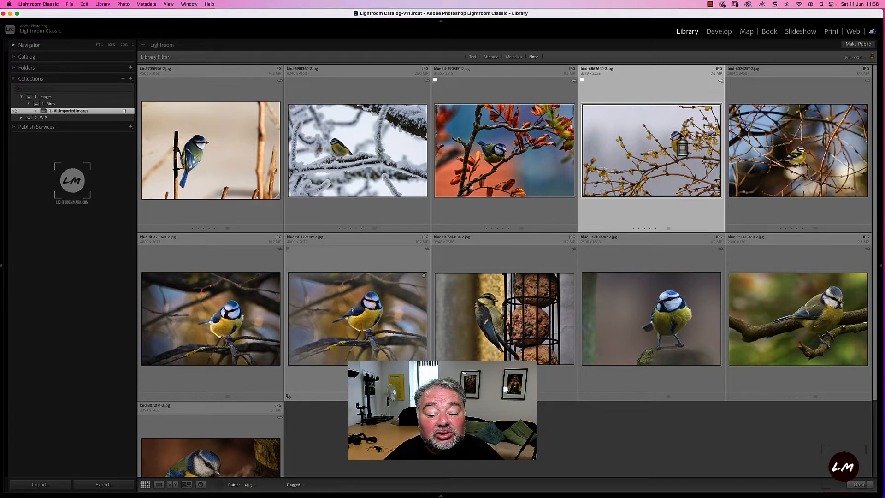
{"action": "key", "text": "Escape"}
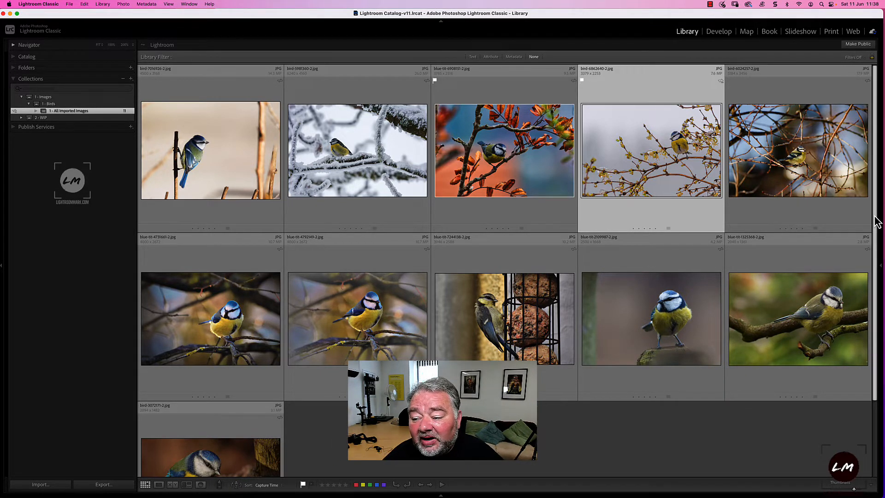
Step: Flag the last photo in the grid, bird-3072171-2.jpg, as a pick
{"action": "scroll", "coordinate": [878, 221], "scroll_direction": "down", "scroll_amount": 3}
{"action": "scroll", "coordinate": [878, 221], "scroll_direction": "down", "scroll_amount": 2}
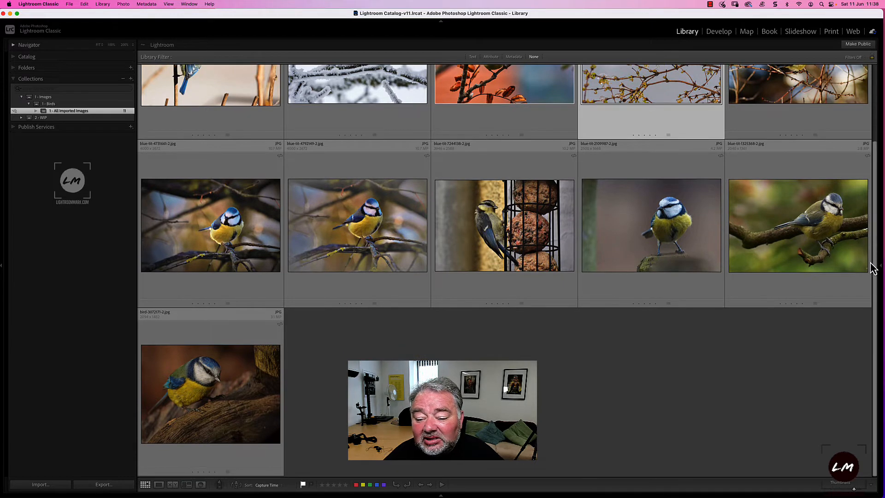
{"action": "left_click", "coordinate": [264, 369]}
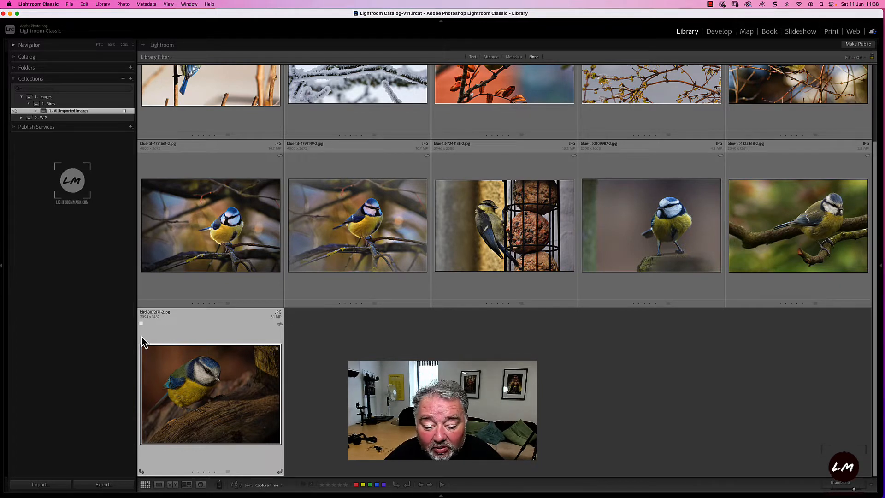
{"action": "left_click", "coordinate": [142, 324]}
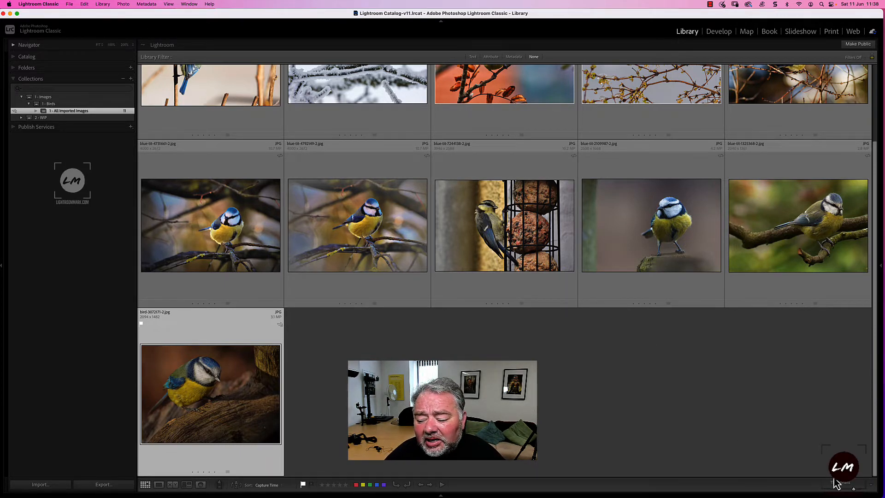
Step: Shrink the grid thumbnails, filter the collection by attribute to flagged photos only, and select all of them
{"action": "left_click", "coordinate": [852, 489]}
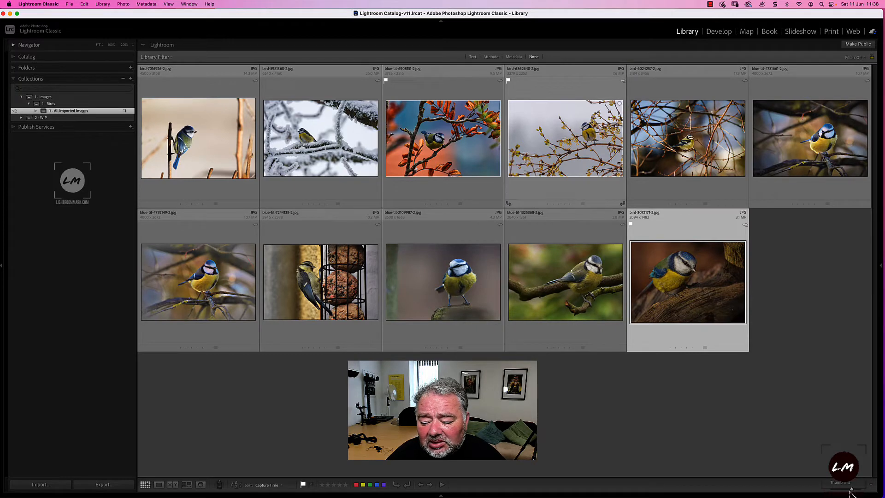
{"action": "left_click", "coordinate": [490, 57]}
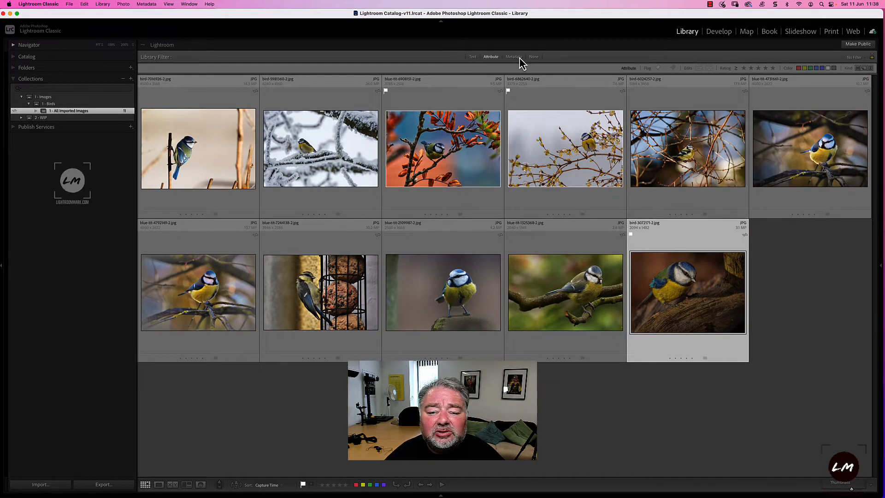
{"action": "left_click", "coordinate": [659, 68]}
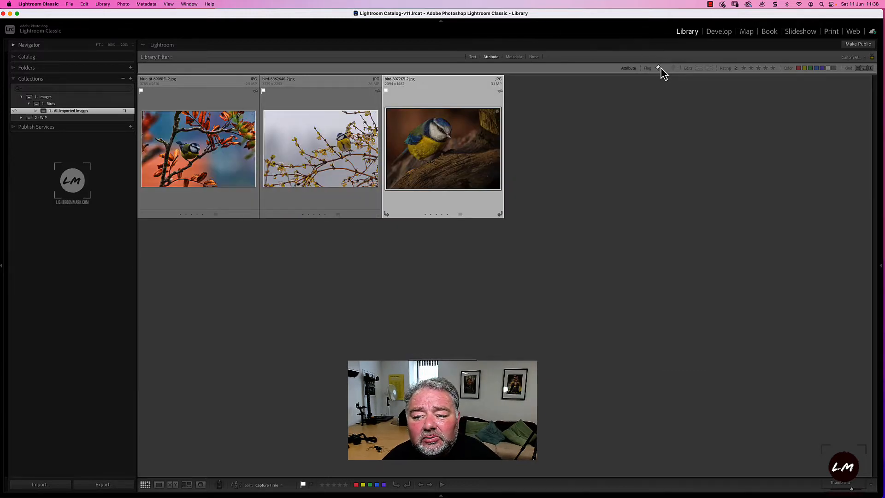
{"action": "key", "text": "super+a"}
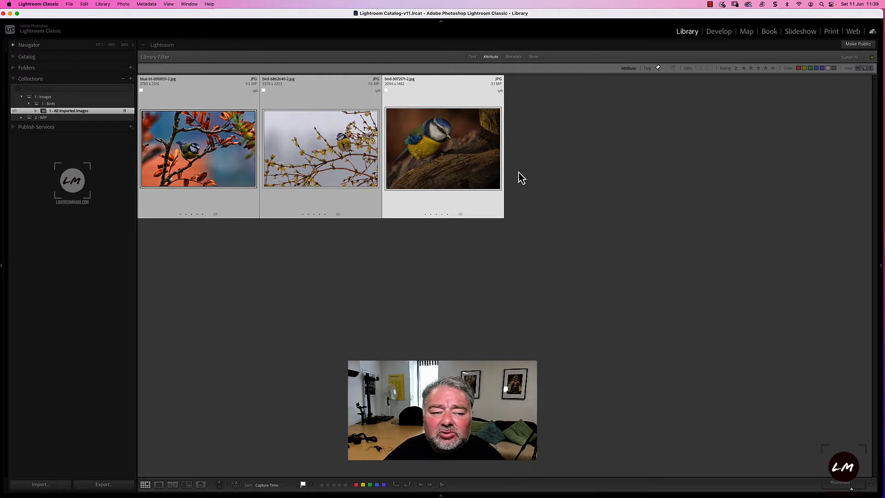
Step: Create a collection named 2 - Picked inside the 1 - Birds set, including the selected photos as new virtual copies
{"action": "left_click", "coordinate": [131, 78]}
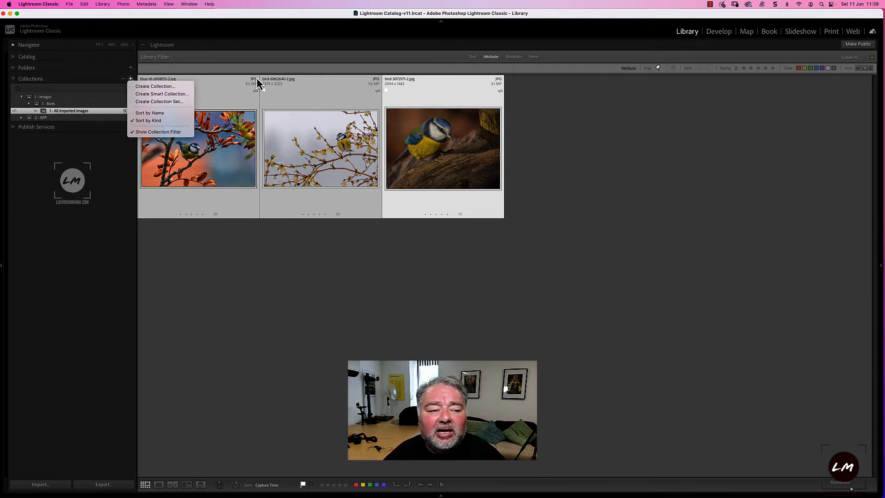
{"action": "left_click", "coordinate": [134, 86]}
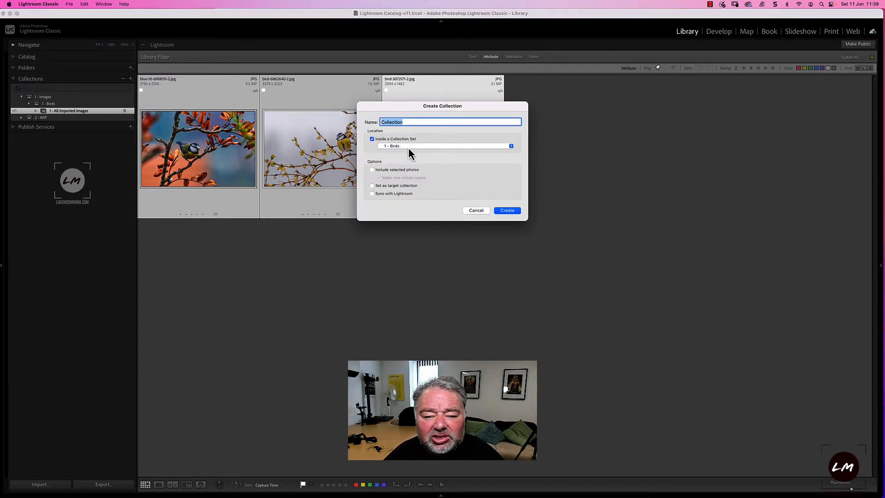
{"action": "type", "text": "2 - "}
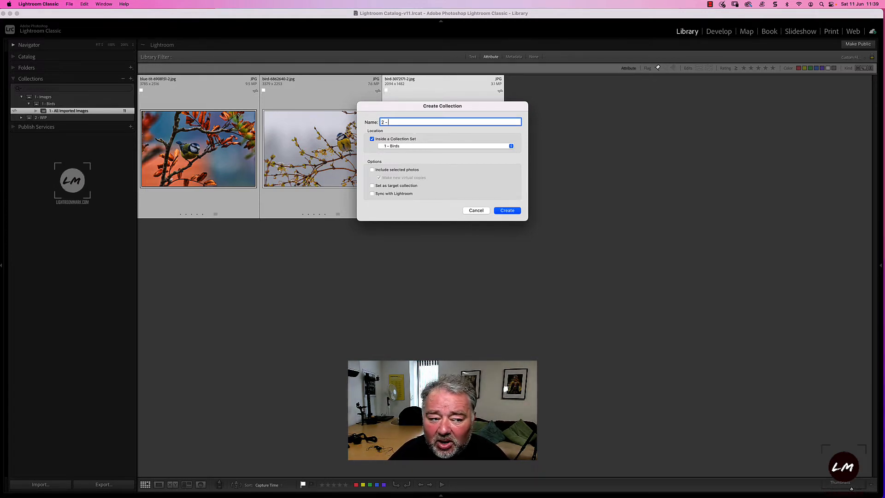
{"action": "type", "text": "Picked"}
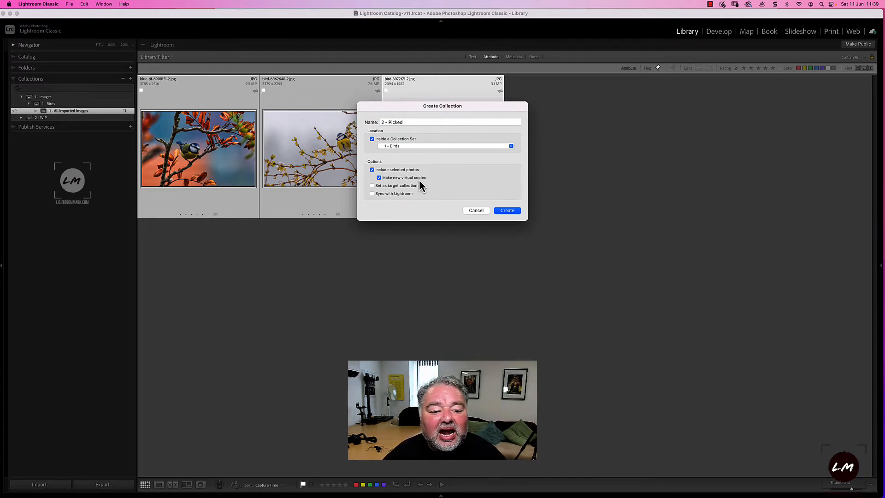
{"action": "key", "text": "Return"}
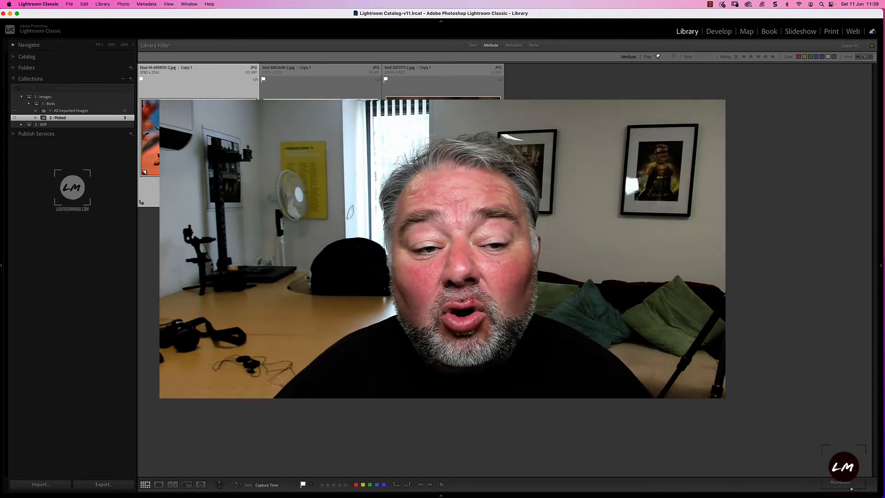
Step: Create a collection named 3 - Close up inside 1 - Birds, containing a new virtual copy of the 2 - Picked photo bird-3072171-2.jpg
{"action": "left_click", "coordinate": [122, 111]}
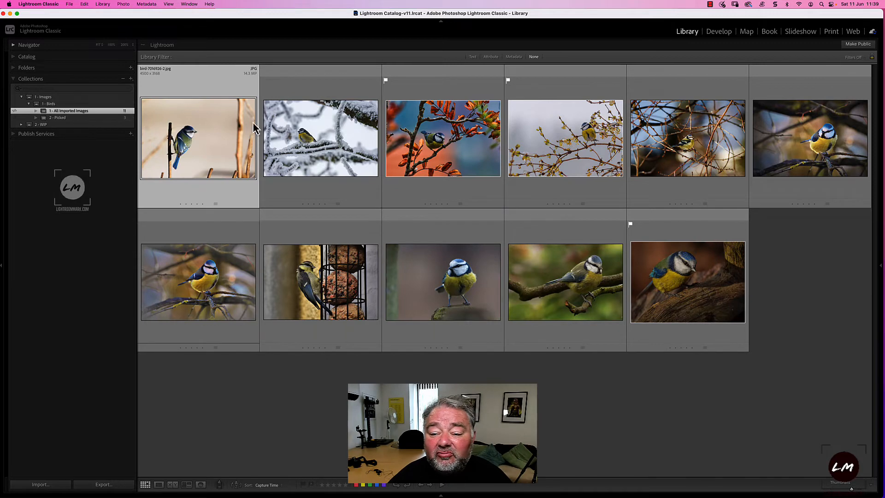
{"action": "left_click", "coordinate": [122, 117]}
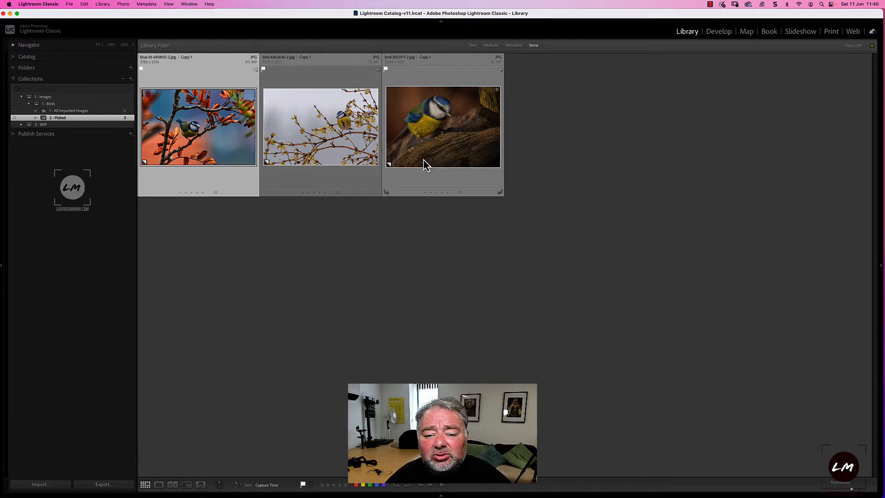
{"action": "left_click", "coordinate": [442, 132]}
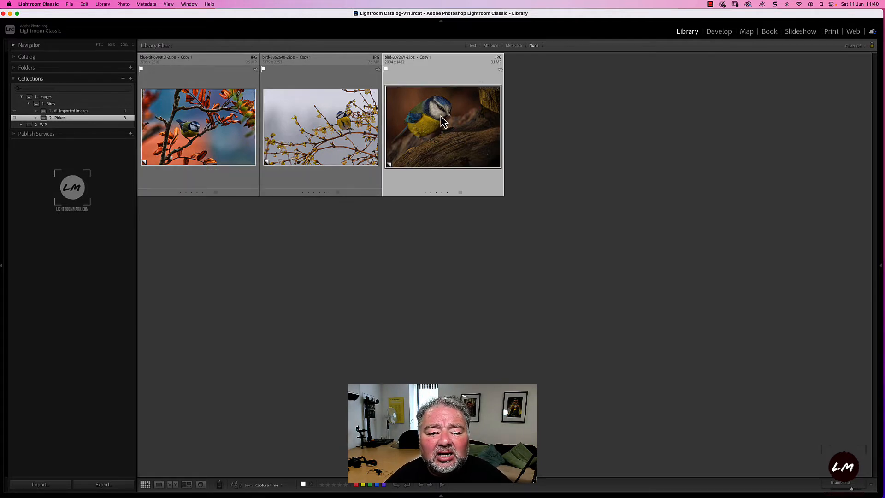
{"action": "left_click", "coordinate": [131, 79]}
{"action": "left_click", "coordinate": [133, 86]}
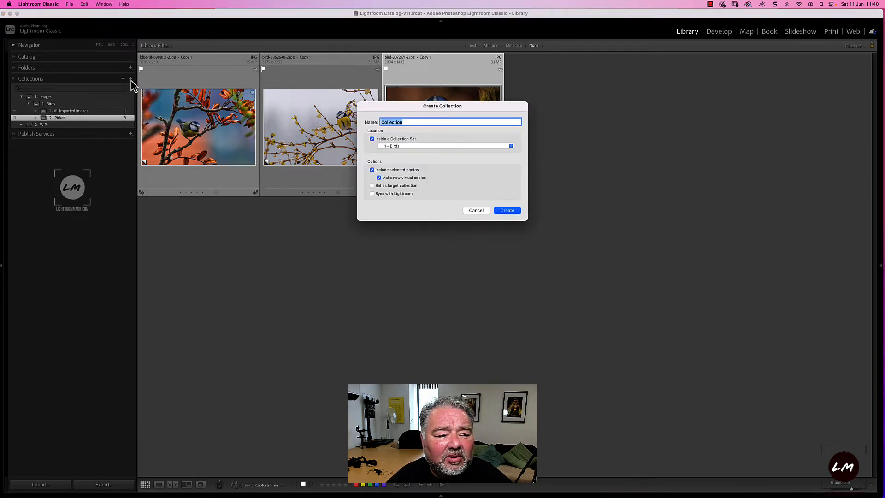
{"action": "type", "text": "3"}
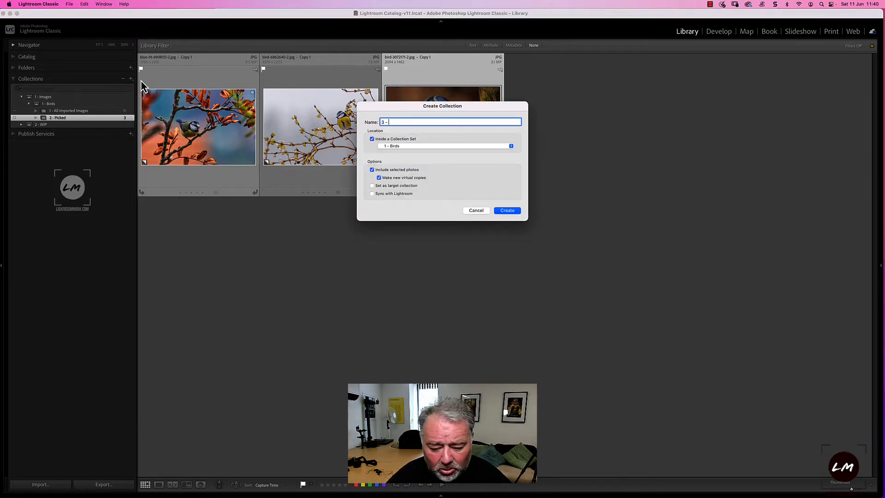
{"action": "type", "text": " - close up"}
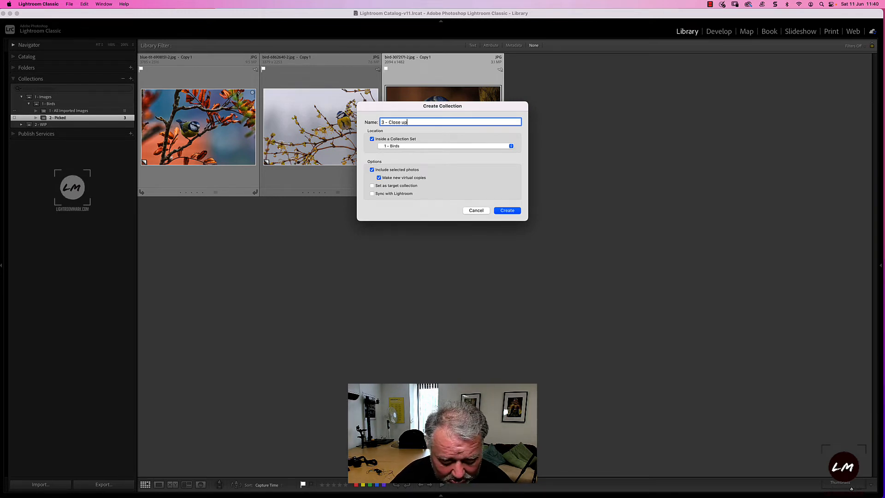
{"action": "key", "text": "Return"}
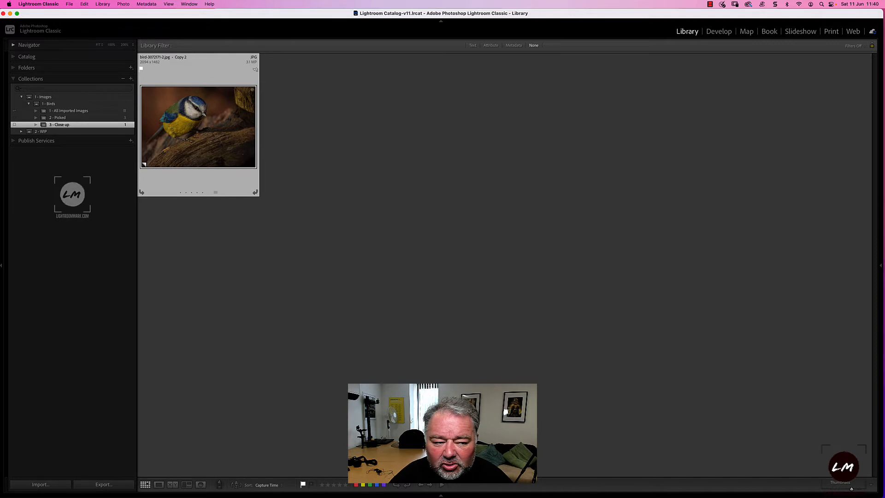
Step: Open the close-up bird photo in the Develop module and raise its Shadows to +14
{"action": "double_click", "coordinate": [193, 137]}
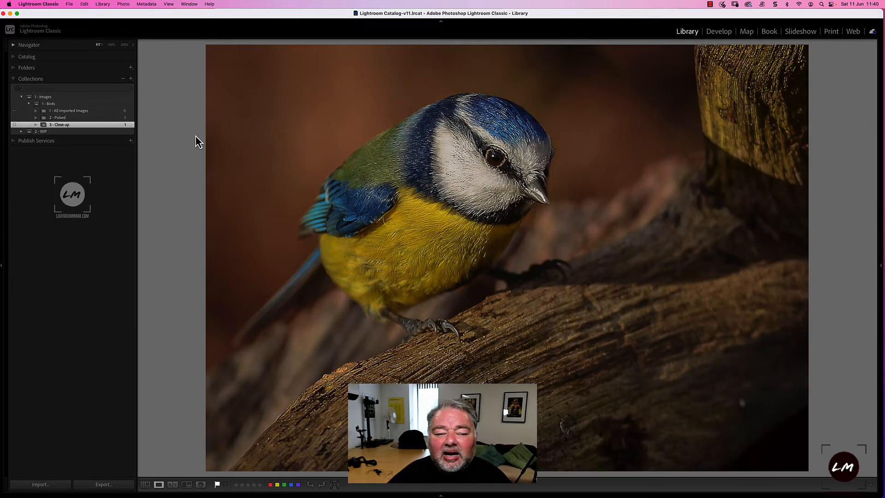
{"action": "key", "text": "d"}
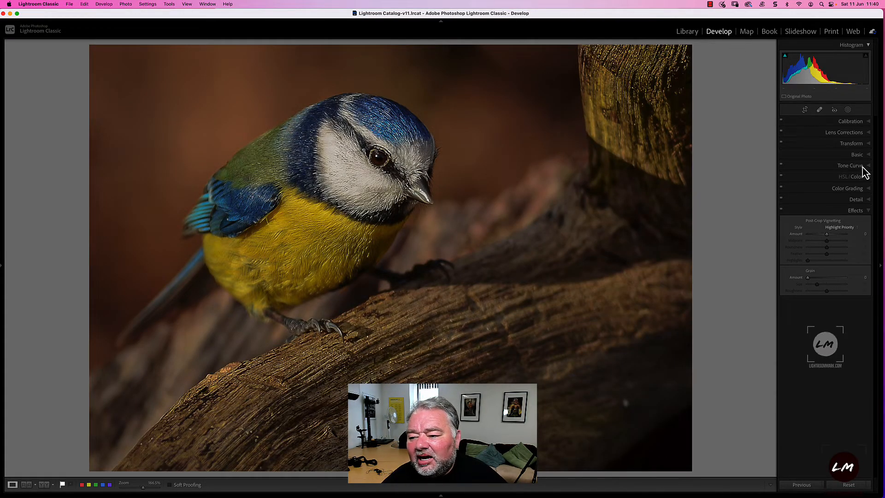
{"action": "left_click", "coordinate": [853, 155]}
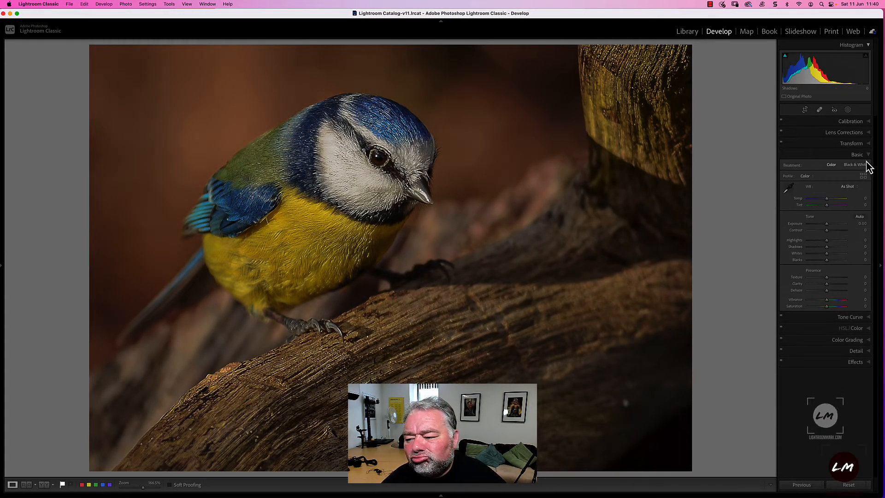
{"action": "left_click_drag", "start_coordinate": [826, 247], "coordinate": [829, 247]}
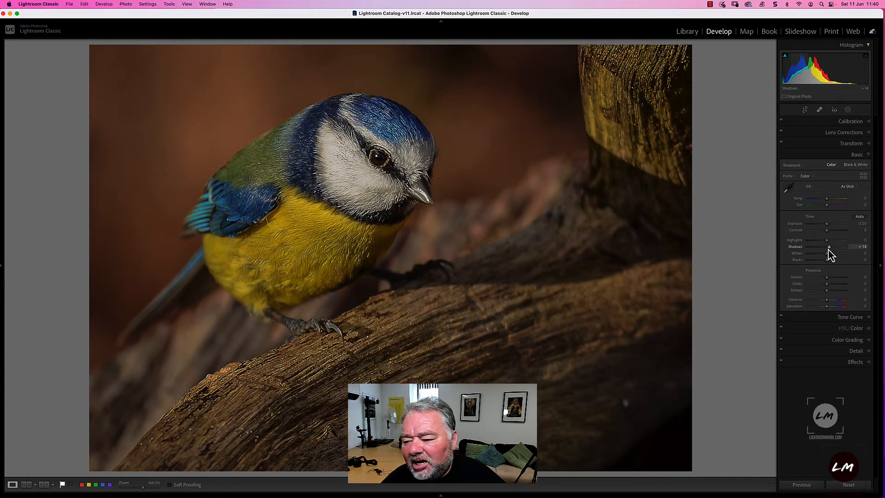
Step: Set the photo's Vibrance to -16 and its Shadows to +30
{"action": "key", "text": "period"}
{"action": "key", "text": "period"}
{"action": "key", "text": "period"}
{"action": "key", "text": "period"}
{"action": "key", "text": "period"}
{"action": "key", "text": "period"}
{"action": "key", "text": "period"}
{"action": "key", "text": "comma"}
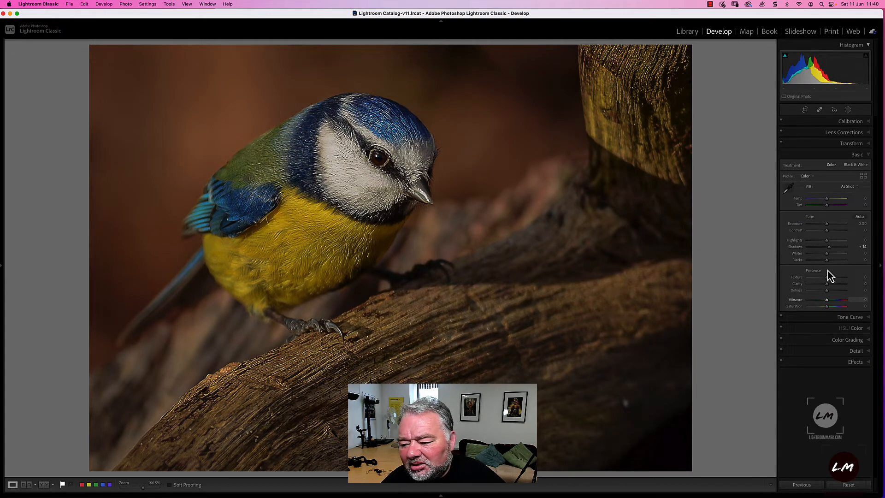
{"action": "left_click_drag", "start_coordinate": [824, 300], "coordinate": [824, 300]}
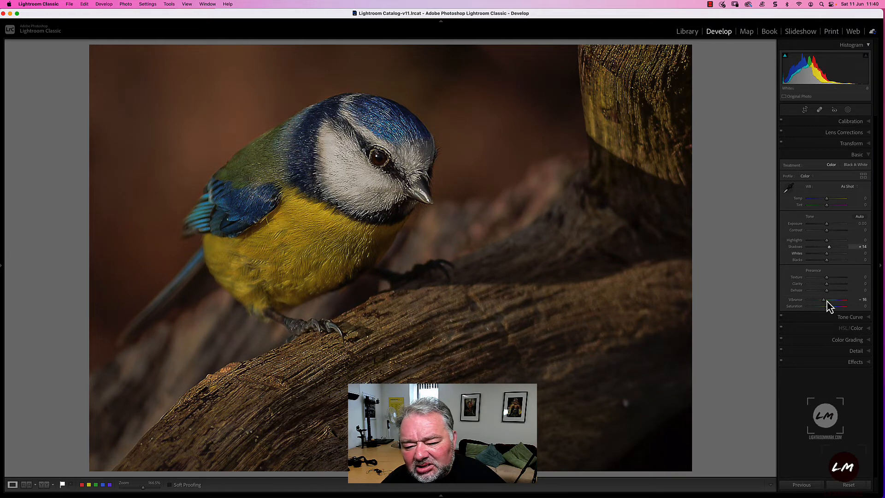
{"action": "left_click_drag", "start_coordinate": [829, 247], "coordinate": [832, 247]}
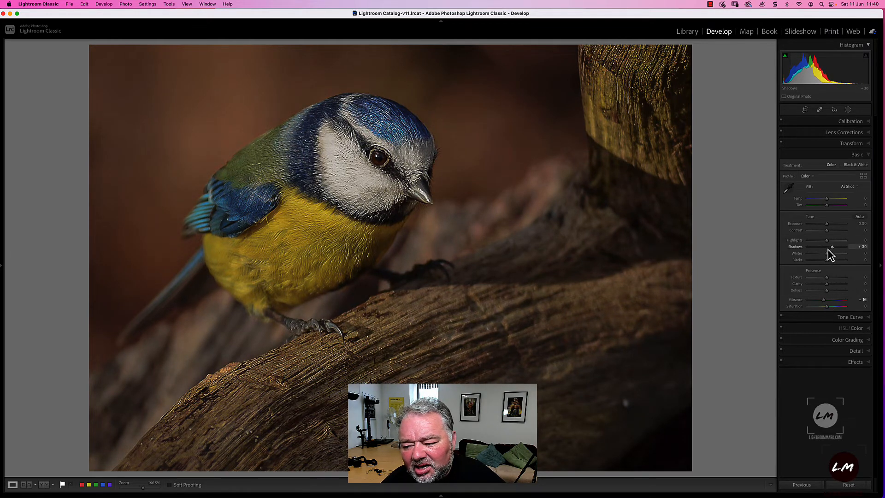
Step: Increase the sharpening amount, add a dark post-crop vignette of about -38, and return to the library grid
{"action": "key", "text": "super+1"}
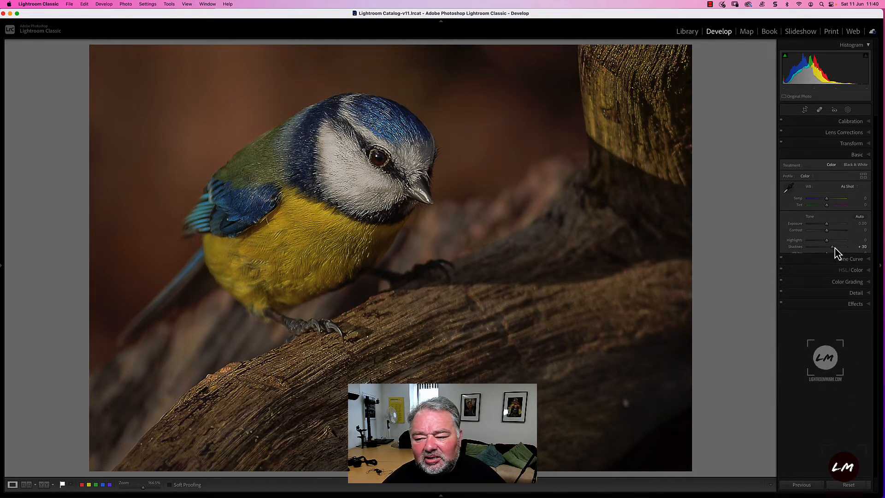
{"action": "key", "text": "super+5"}
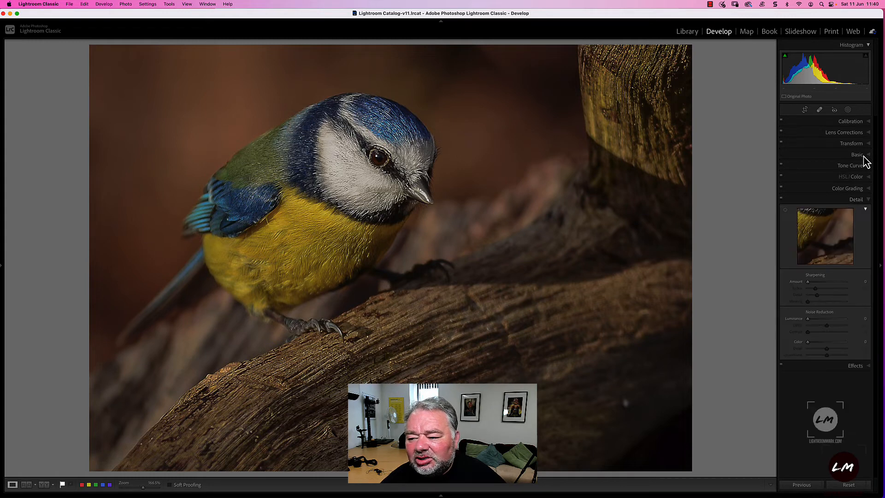
{"action": "left_click_drag", "start_coordinate": [807, 281], "coordinate": [815, 281]}
{"action": "left_click", "coordinate": [856, 199]}
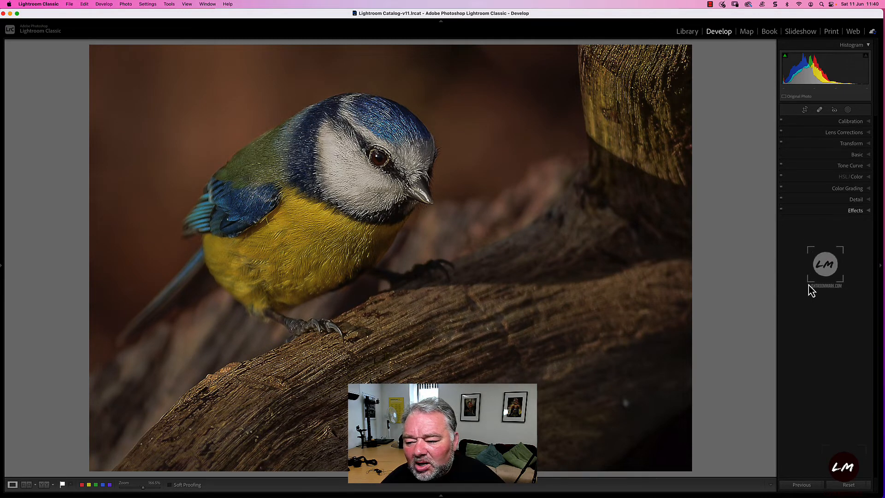
{"action": "left_click", "coordinate": [857, 209]}
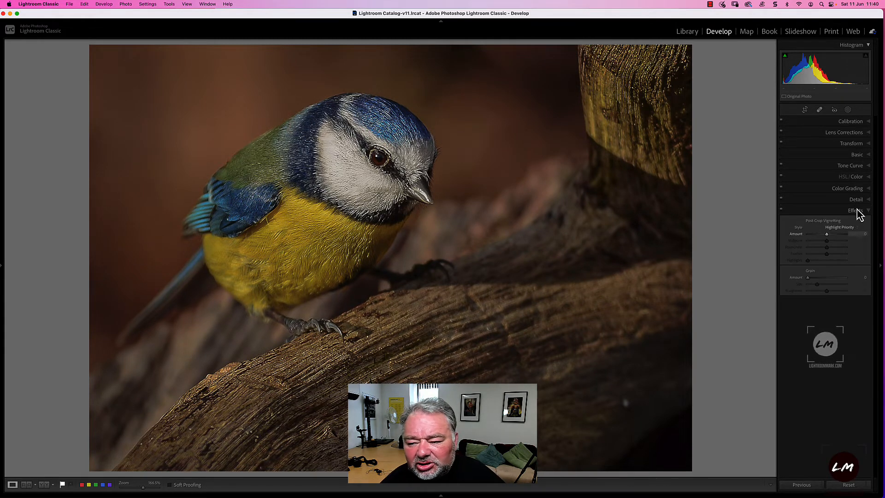
{"action": "left_click_drag", "start_coordinate": [827, 234], "coordinate": [819, 234]}
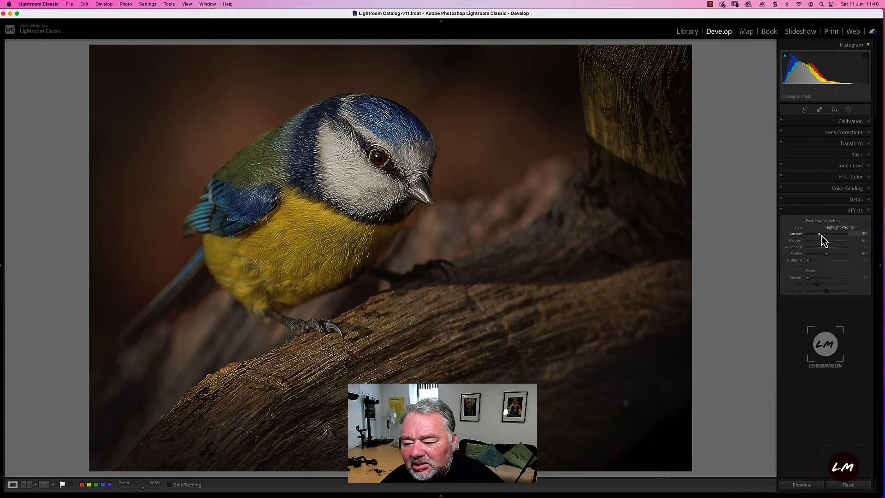
{"action": "key", "text": "g"}
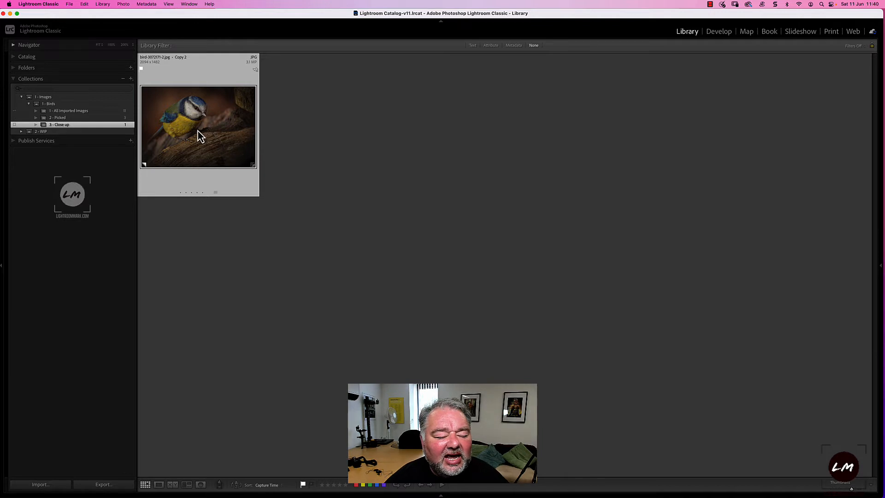
Step: Compare the versions of the close-up bird photo in the 2 - Picked, 1 - All Imported Images and 3 - Close up collections
{"action": "left_click", "coordinate": [124, 117]}
{"action": "double_click", "coordinate": [441, 122]}
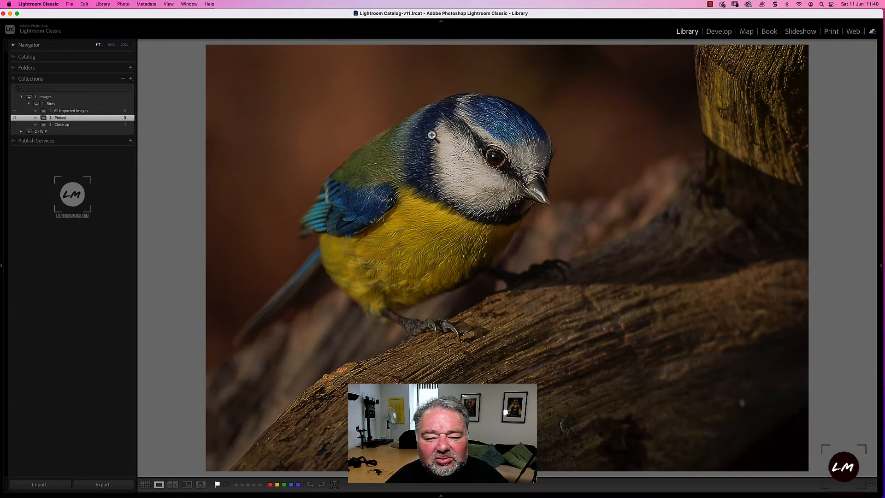
{"action": "key", "text": "g"}
{"action": "left_click", "coordinate": [118, 110]}
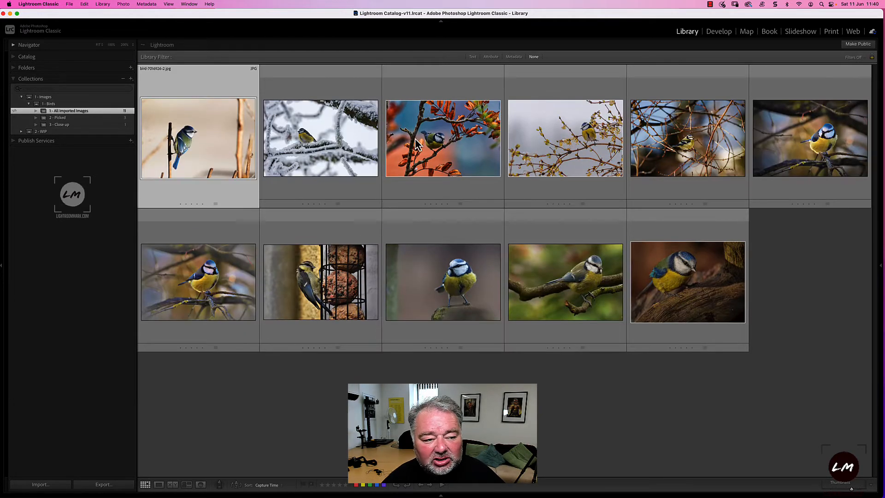
{"action": "double_click", "coordinate": [687, 282]}
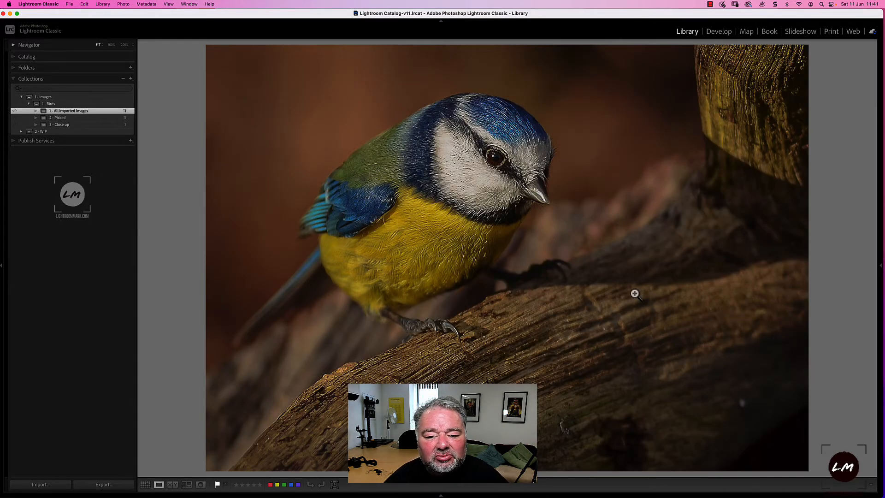
{"action": "key", "text": "g"}
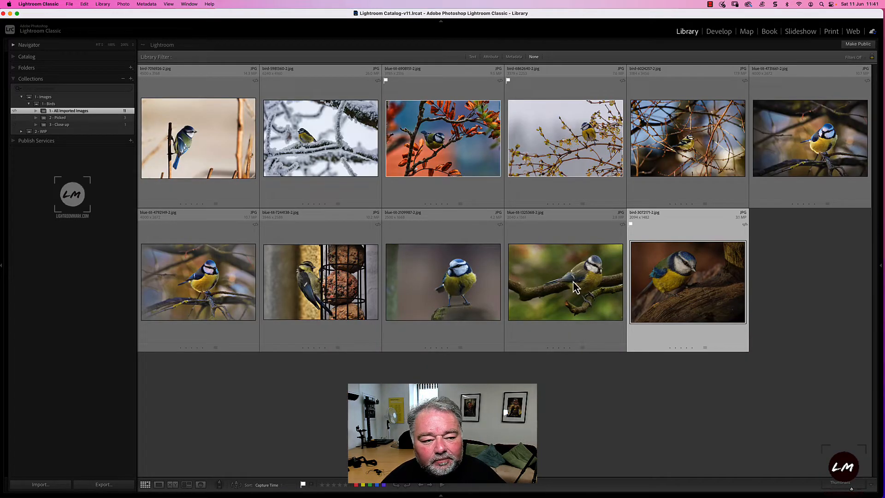
{"action": "left_click", "coordinate": [92, 118]}
{"action": "left_click", "coordinate": [84, 124]}
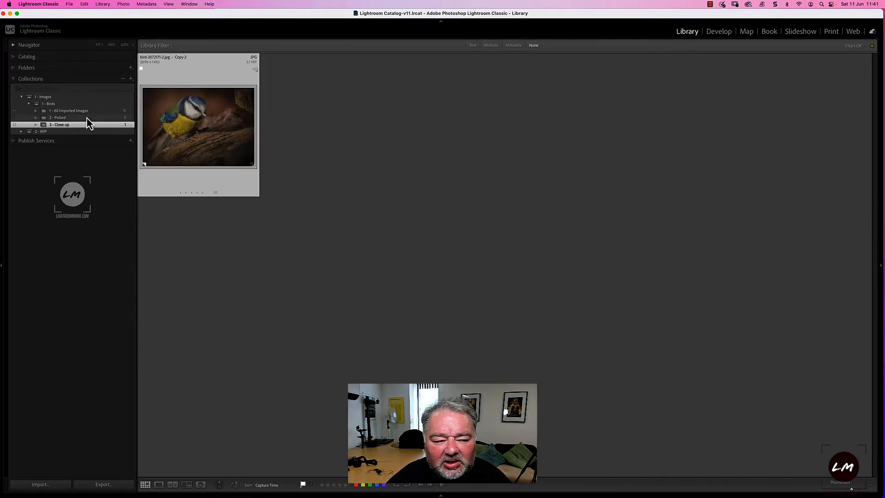
{"action": "left_click", "coordinate": [87, 118]}
{"action": "left_click", "coordinate": [89, 111]}
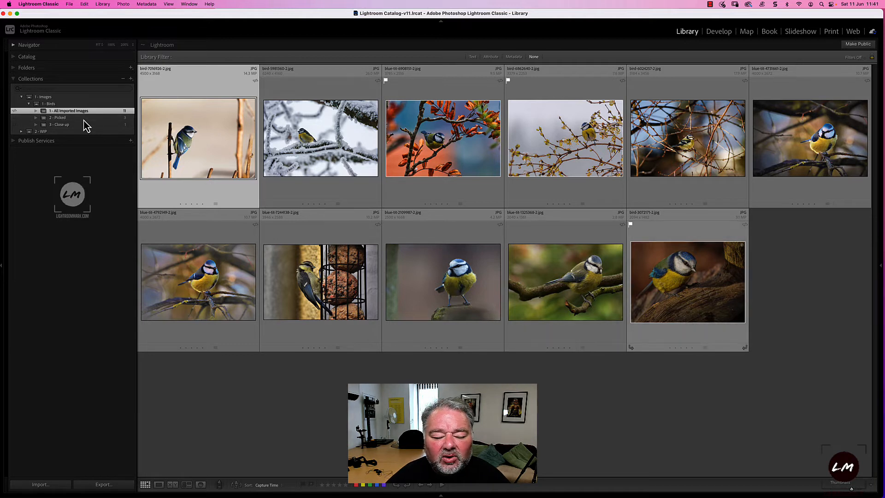
{"action": "left_click", "coordinate": [634, 262]}
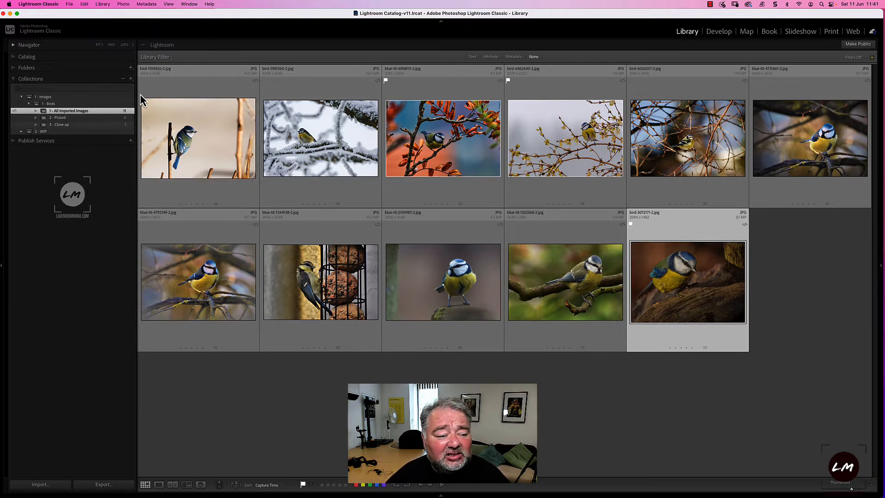
Step: View the edited photo in 3 - Close up enlarged and rate it five stars
{"action": "left_click", "coordinate": [96, 126]}
{"action": "key", "text": "e"}
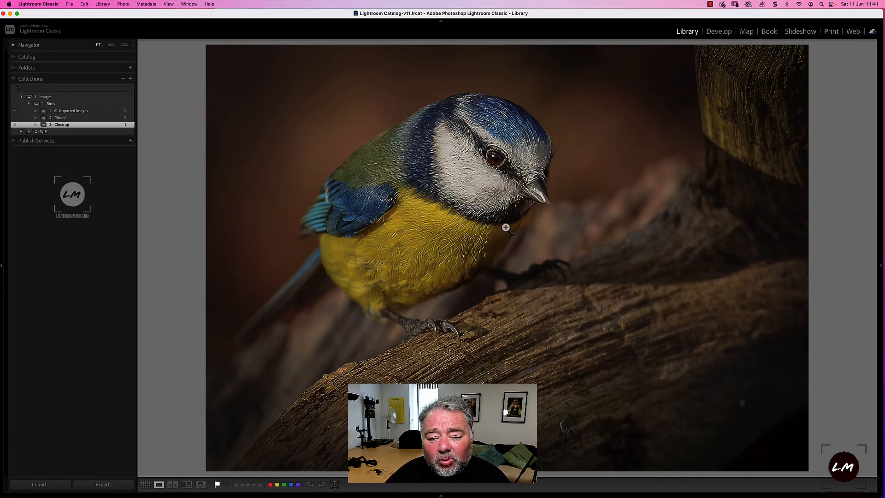
{"action": "key", "text": "5"}
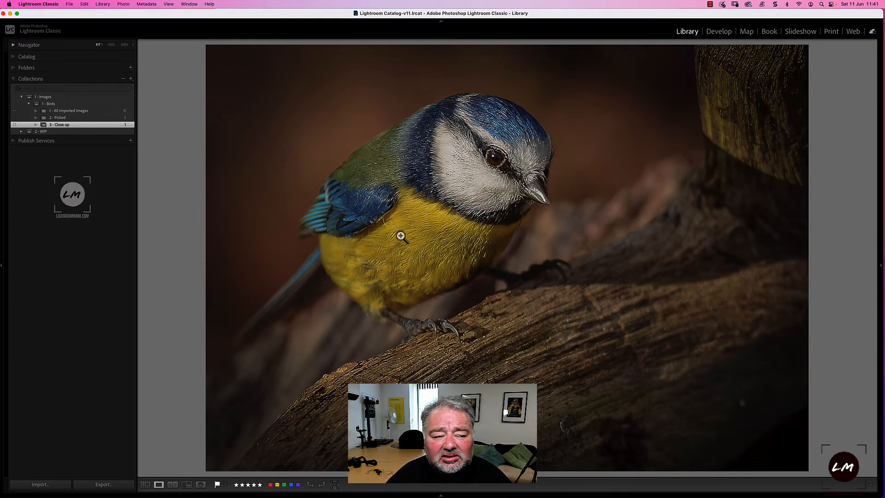
Step: Start a new smart collection named 9 - Finished inside the 1 - Birds collection set
{"action": "left_click", "coordinate": [51, 106]}
{"action": "left_click", "coordinate": [131, 78]}
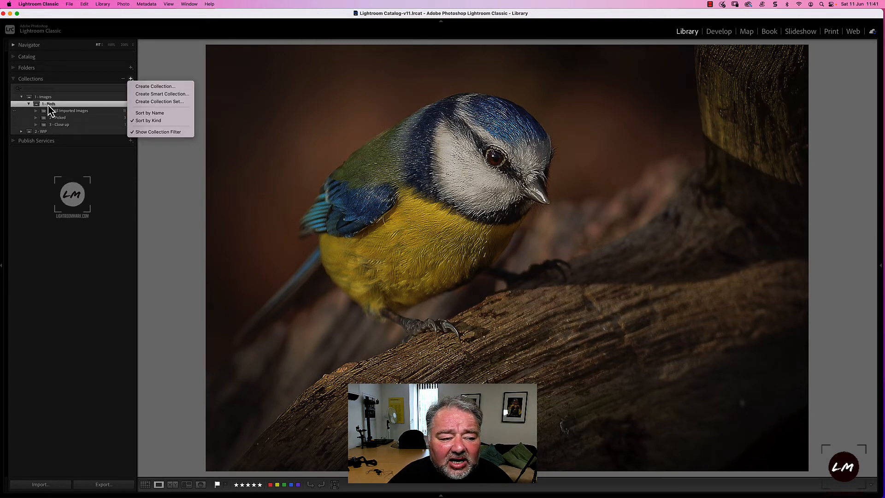
{"action": "key", "text": "Return"}
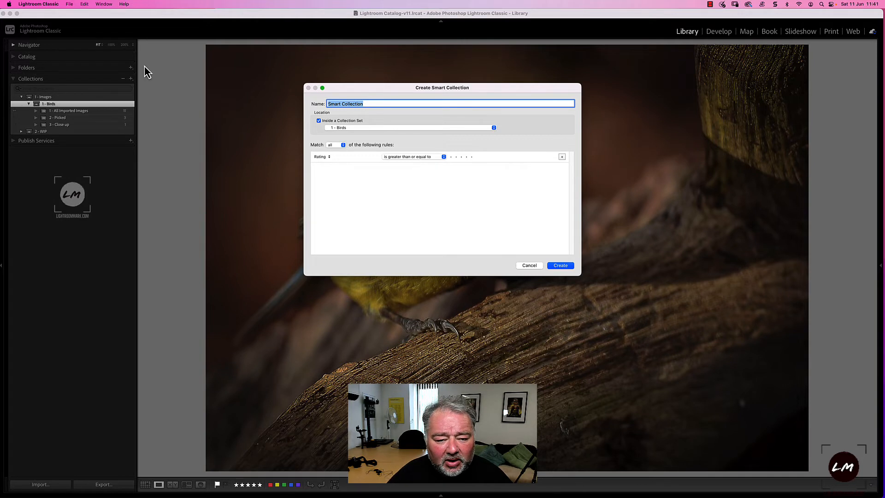
{"action": "type", "text": "9 - Finished"}
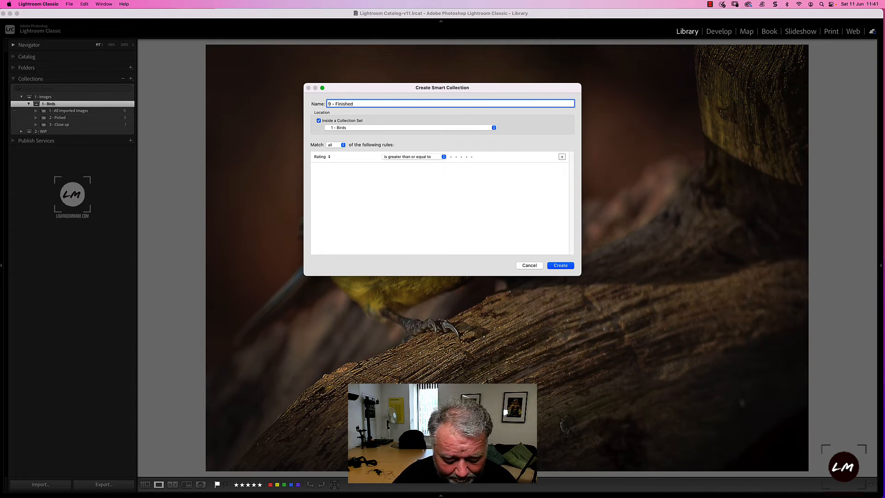
Step: Set the smart collection's rules to Pick Flag is flagged plus a minimum Rating, matching all rules, and create it
{"action": "left_click", "coordinate": [321, 156]}
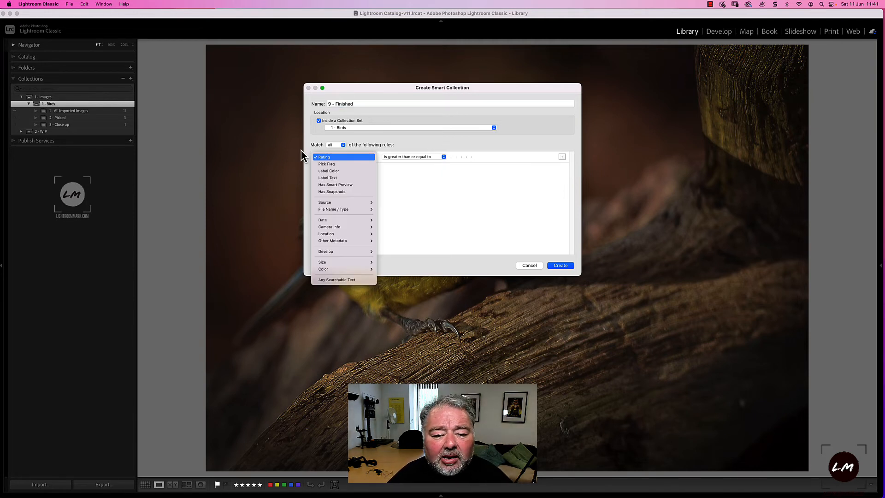
{"action": "left_click", "coordinate": [326, 163]}
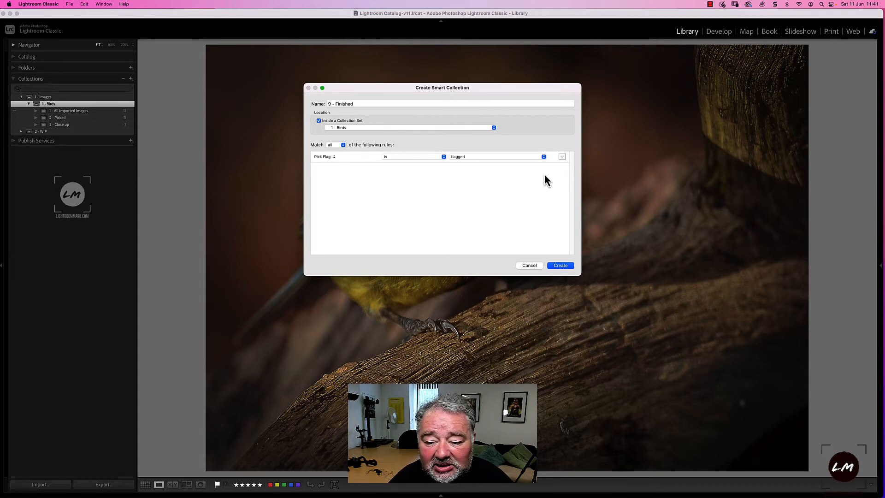
{"action": "left_click", "coordinate": [562, 157]}
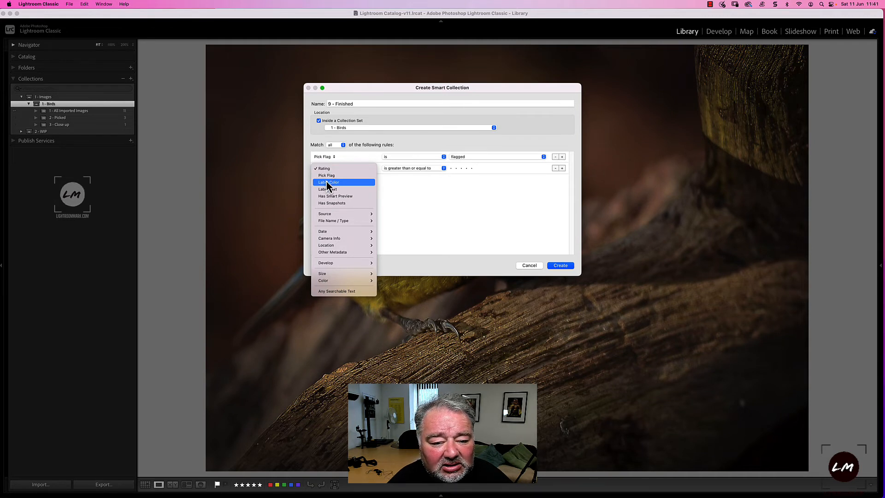
{"action": "key", "text": "Return"}
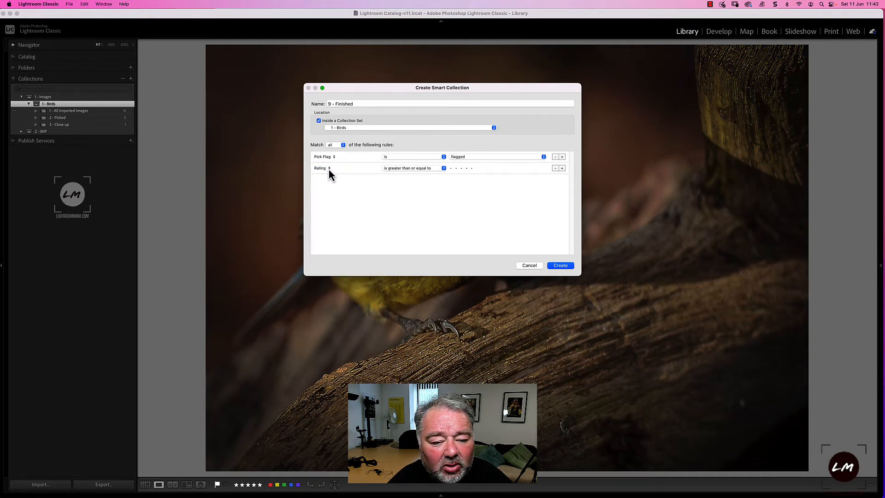
{"action": "left_click", "coordinate": [561, 266]}
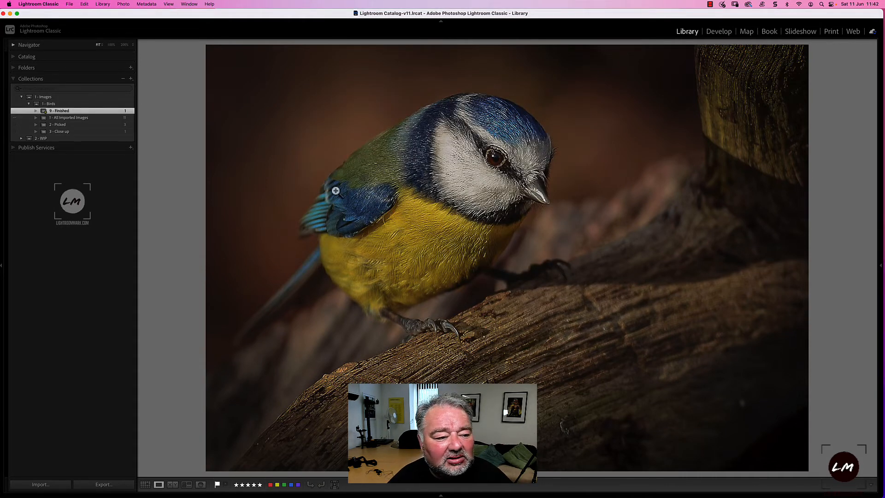
Step: Rate the yellow-blossom branch photo in 2 - Picked five stars and show the 9 - Finished collection in the grid
{"action": "key", "text": "g"}
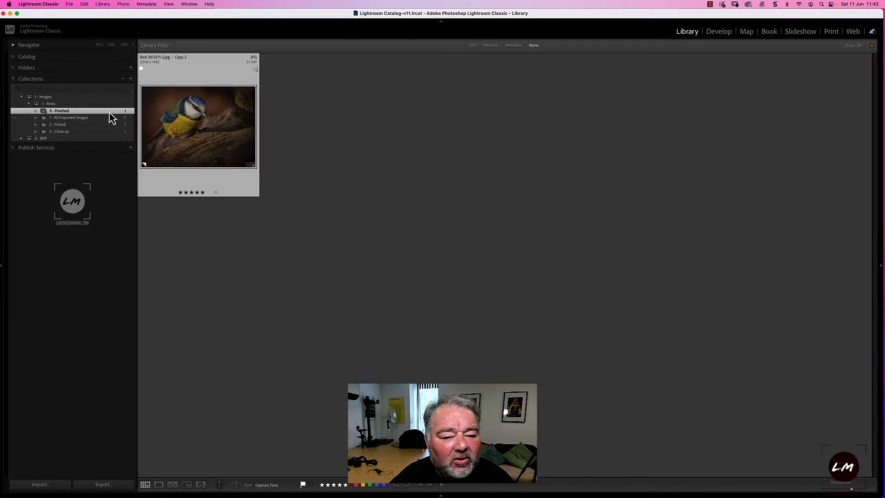
{"action": "left_click", "coordinate": [112, 125]}
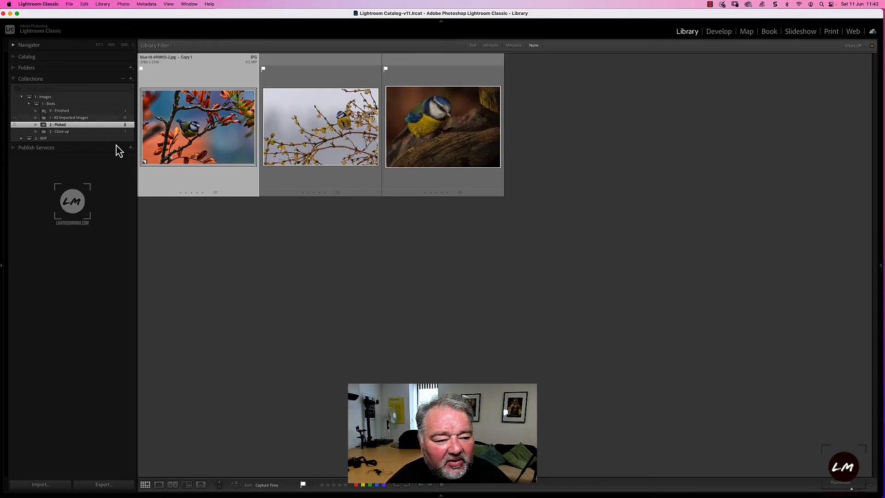
{"action": "key", "text": "5"}
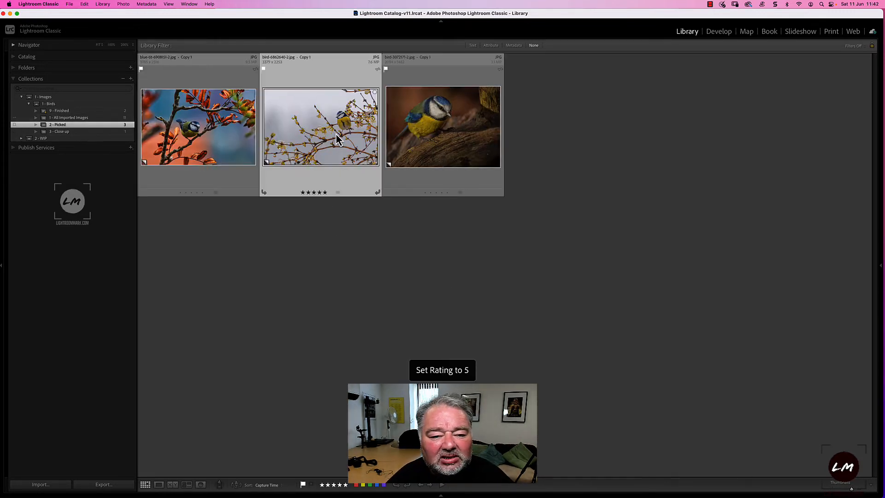
{"action": "left_click", "coordinate": [127, 111]}
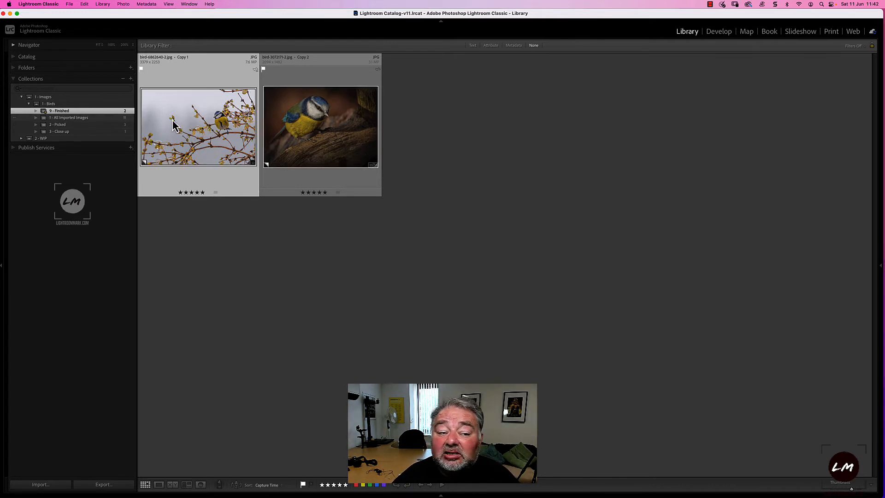
Step: Create the collection 9 Synced Finshed in 1 - Birds from both finished photos as new virtual copies, with Sync with Lightroom enabled
{"action": "right_click", "coordinate": [66, 112]}
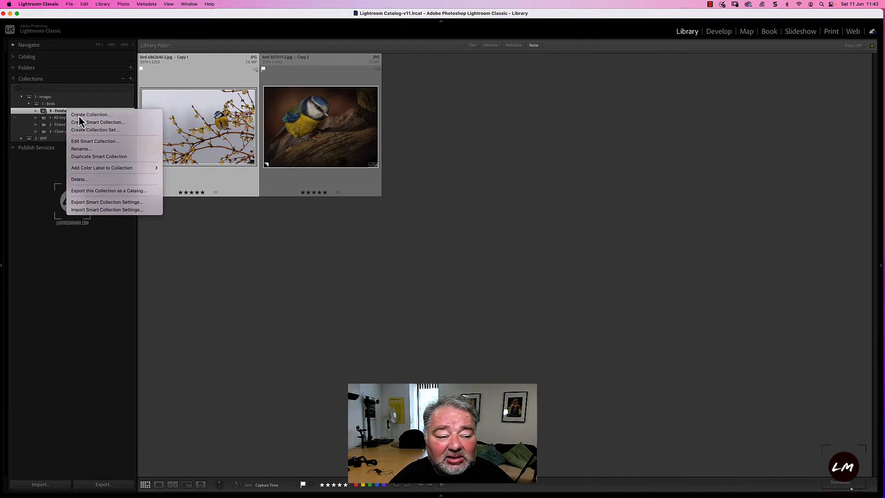
{"action": "key", "text": "Escape"}
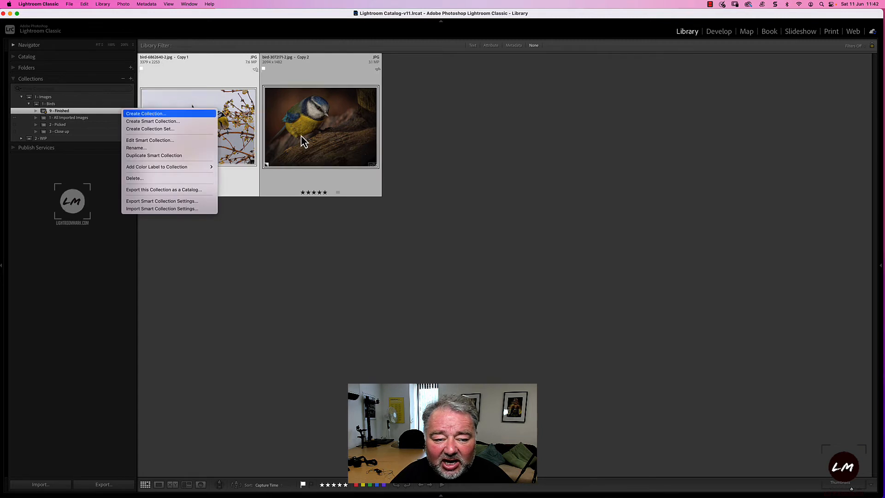
{"action": "left_click", "coordinate": [135, 114]}
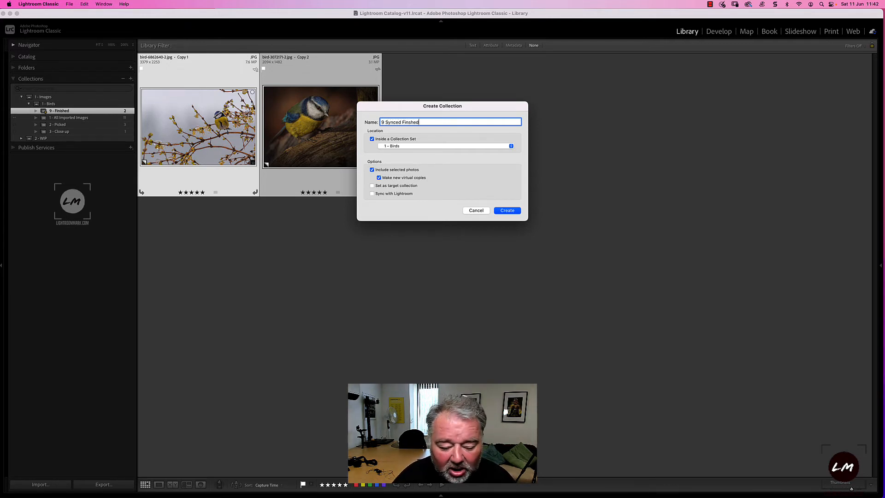
{"action": "left_click", "coordinate": [372, 185]}
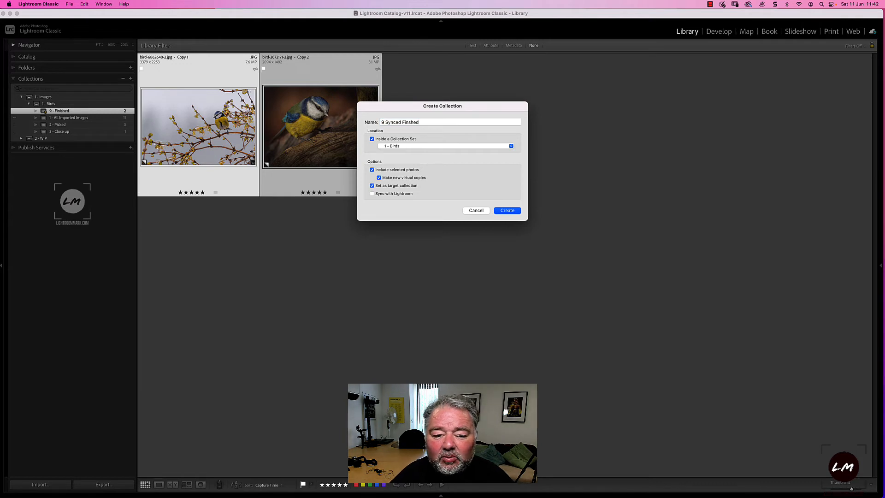
{"action": "left_click", "coordinate": [405, 185]}
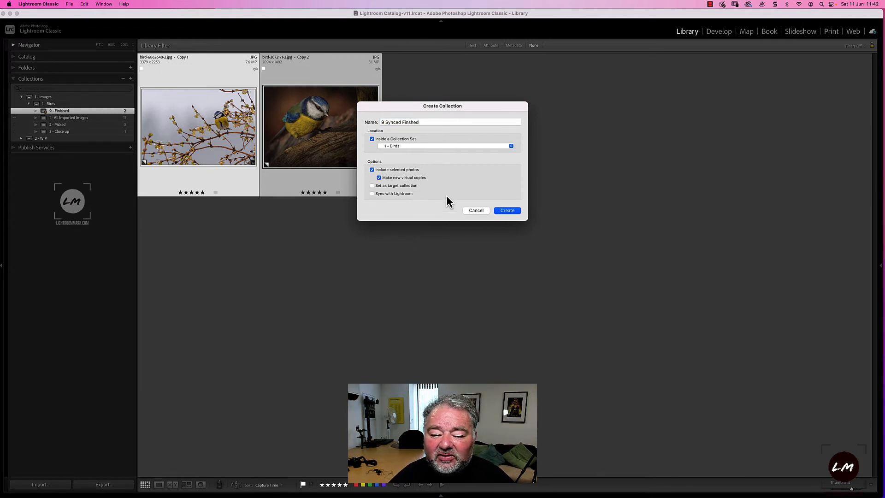
{"action": "left_click", "coordinate": [401, 191]}
{"action": "key", "text": "Return"}
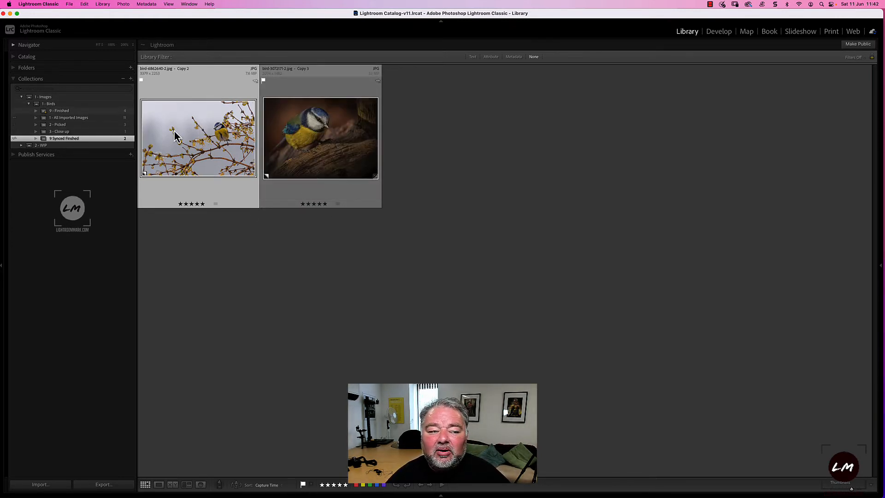
Step: Check the 9 - Finished collection and open the library folder containing the snowy-branch photo from 1 - All Imported Images
{"action": "left_click", "coordinate": [78, 112]}
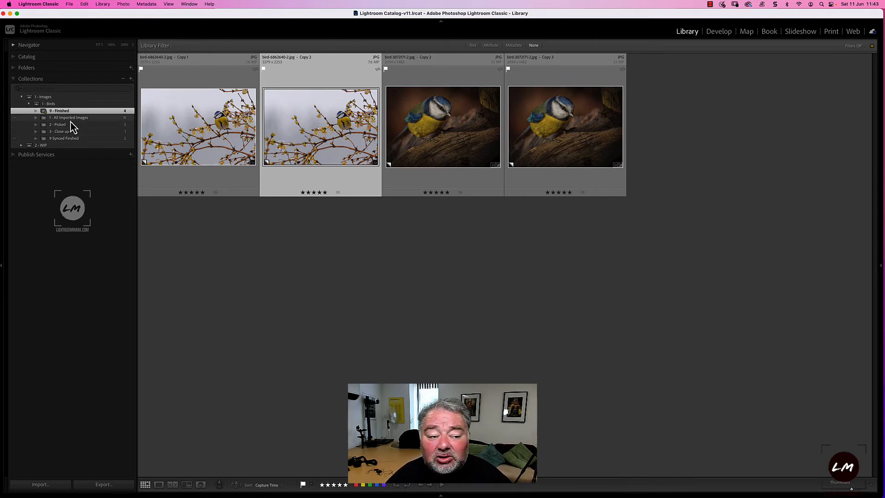
{"action": "left_click", "coordinate": [71, 118]}
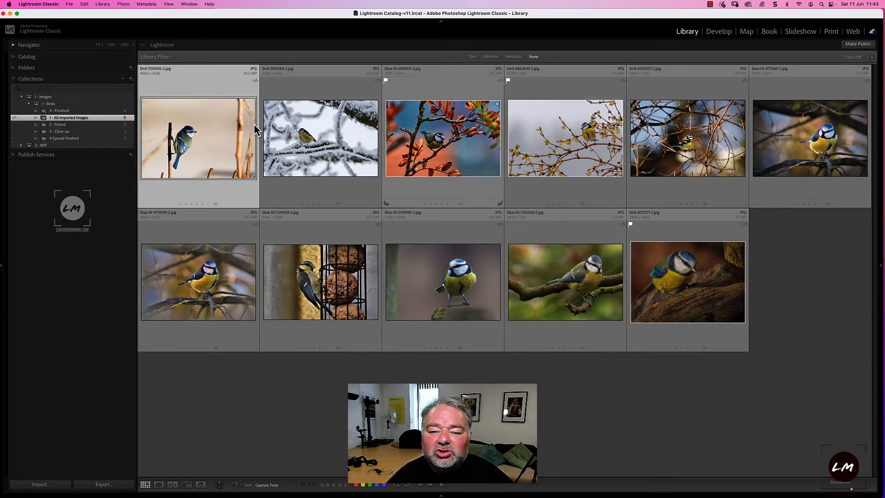
{"action": "key", "text": "Right"}
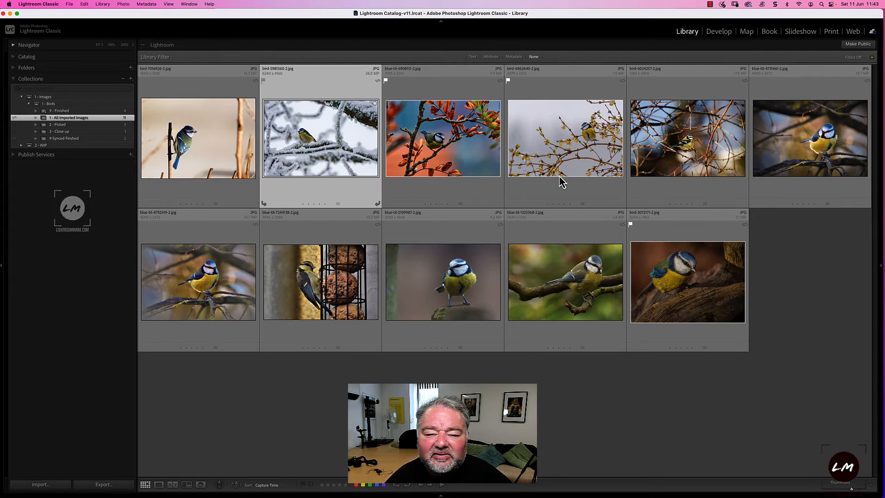
{"action": "right_click", "coordinate": [312, 145]}
{"action": "key", "text": "Down"}
{"action": "key", "text": "Down"}
{"action": "key", "text": "Down"}
{"action": "key", "text": "Down"}
{"action": "key", "text": "Down"}
{"action": "key", "text": "Down"}
{"action": "key", "text": "Down"}
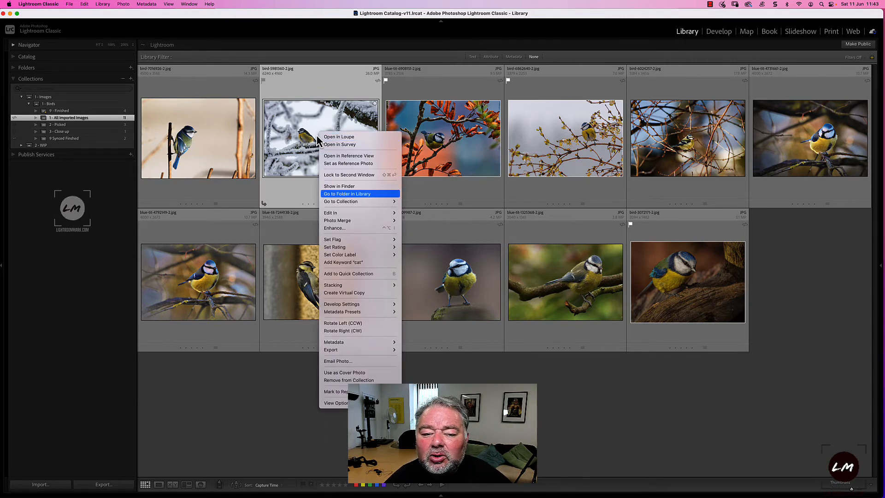
{"action": "key", "text": "Up"}
{"action": "left_click", "coordinate": [356, 194]}
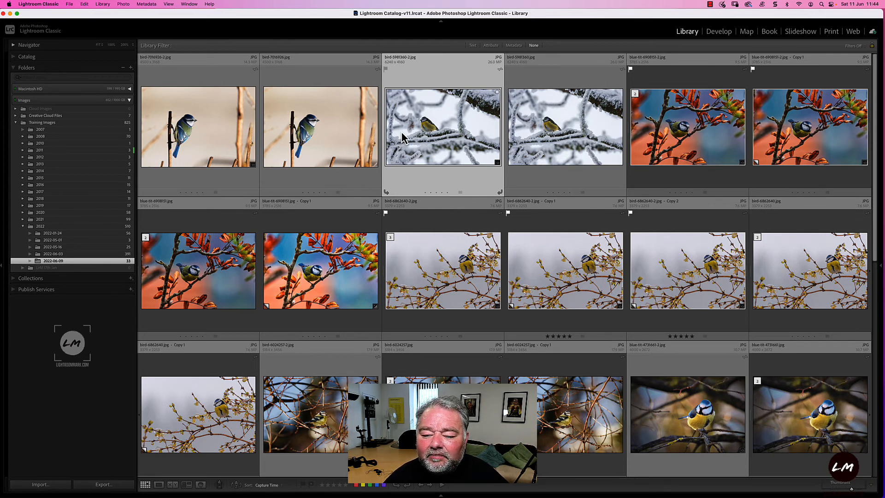
Step: Move blue-tit-6908151.jpg with its virtual copy from the 2022-06-09 folder into Cloud Images, and open that folder
{"action": "key", "text": "shift+Left"}
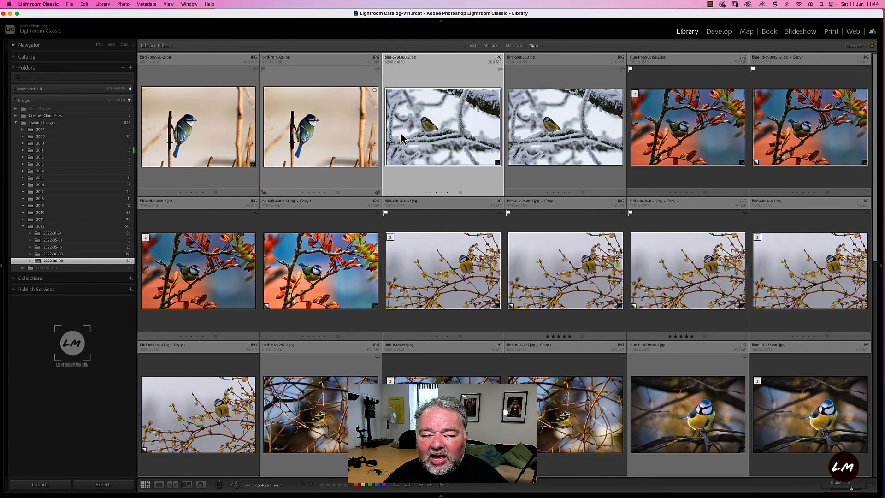
{"action": "key", "text": "shift+Right"}
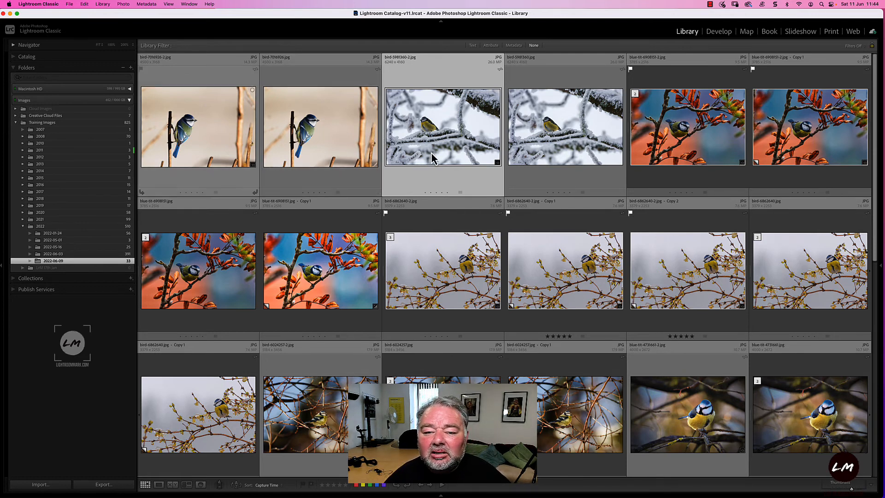
{"action": "left_click", "coordinate": [196, 269]}
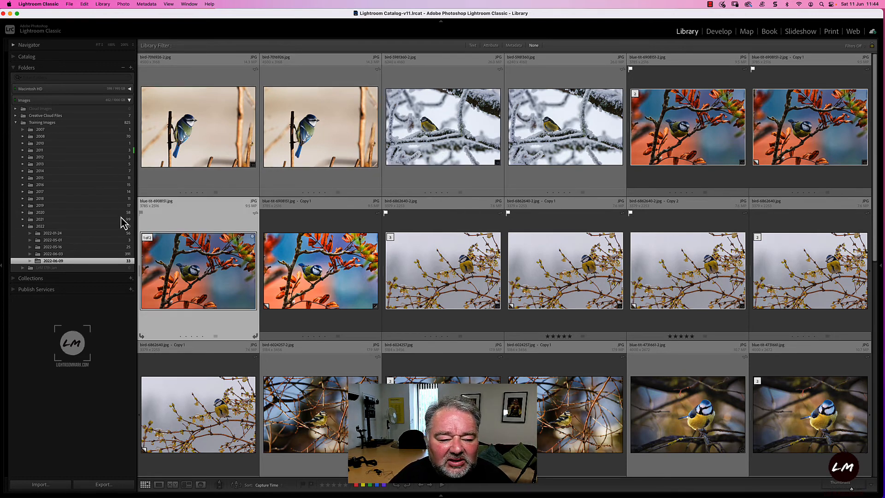
{"action": "left_click_drag", "start_coordinate": [166, 281], "coordinate": [103, 109]}
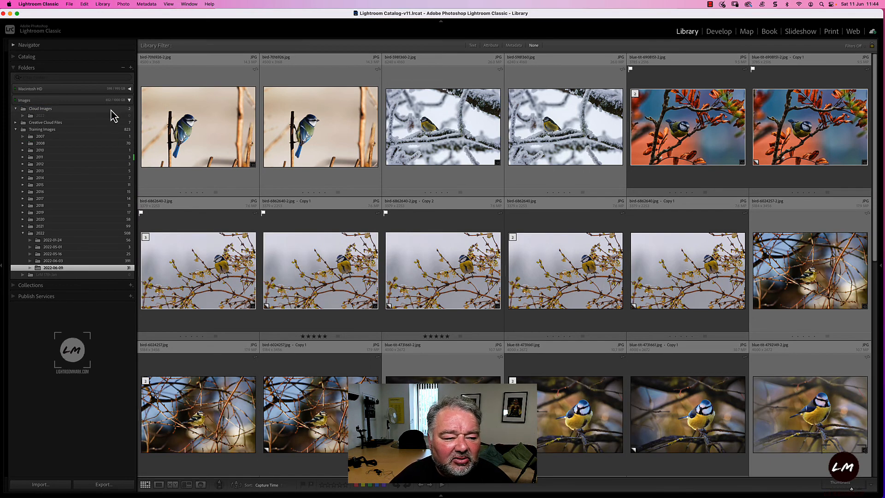
{"action": "left_click", "coordinate": [107, 110]}
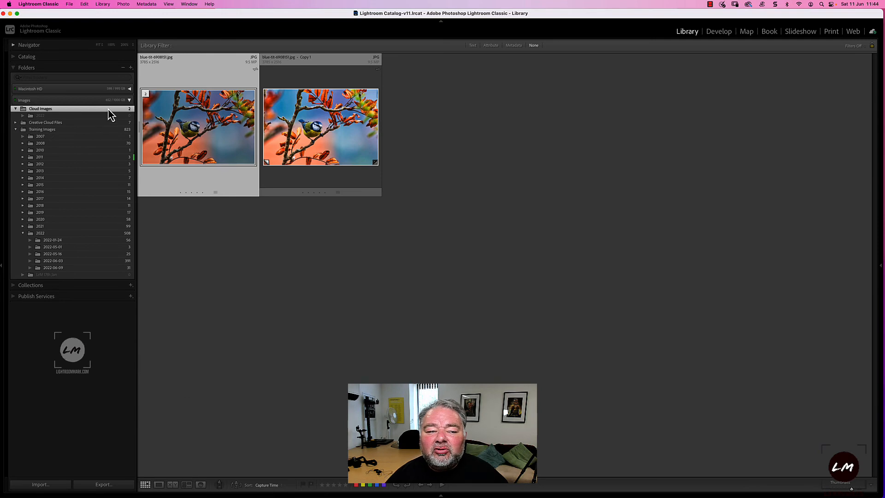